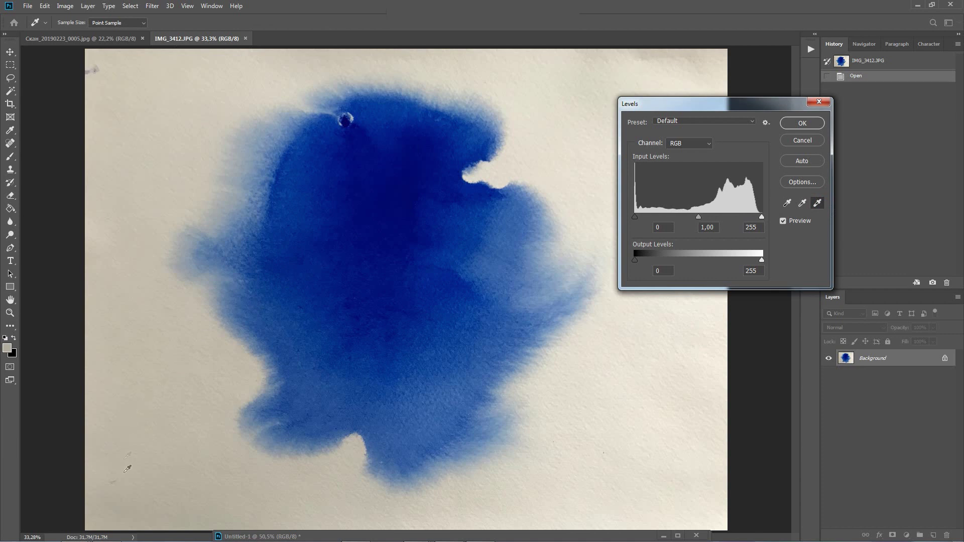
Set the paper background near the lower left corner as the white point in Levels and apply the correction.
{"action": "left_click", "coordinate": [176, 501]}
{"action": "left_click", "coordinate": [802, 125]}
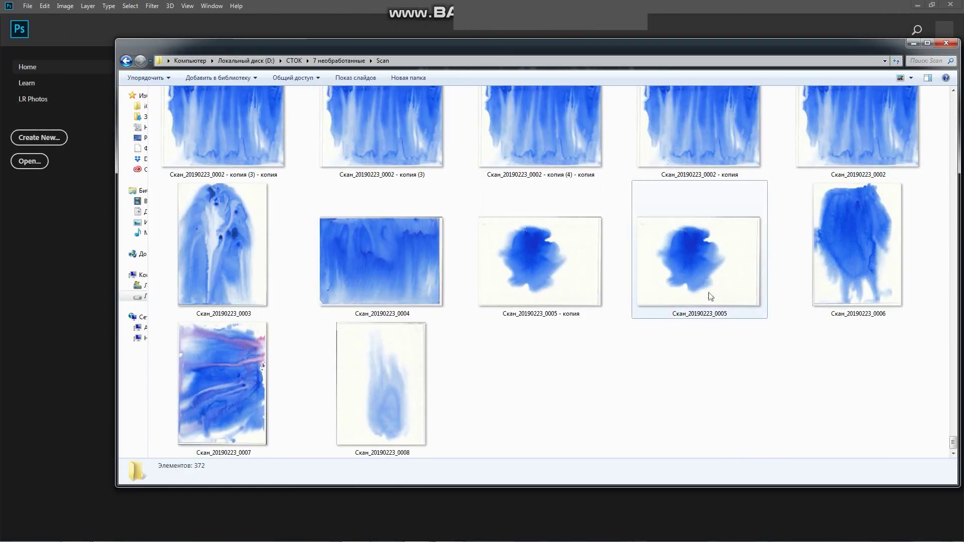
Open the scan Скан_20190223_0005 and convert its locked background into a regular layer.
{"action": "double_click", "coordinate": [700, 260]}
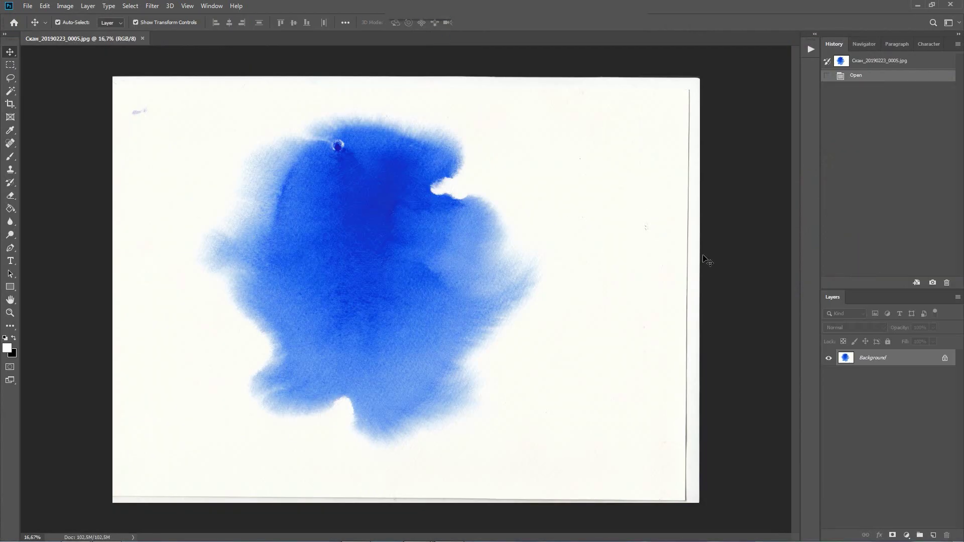
{"action": "left_click", "coordinate": [944, 358]}
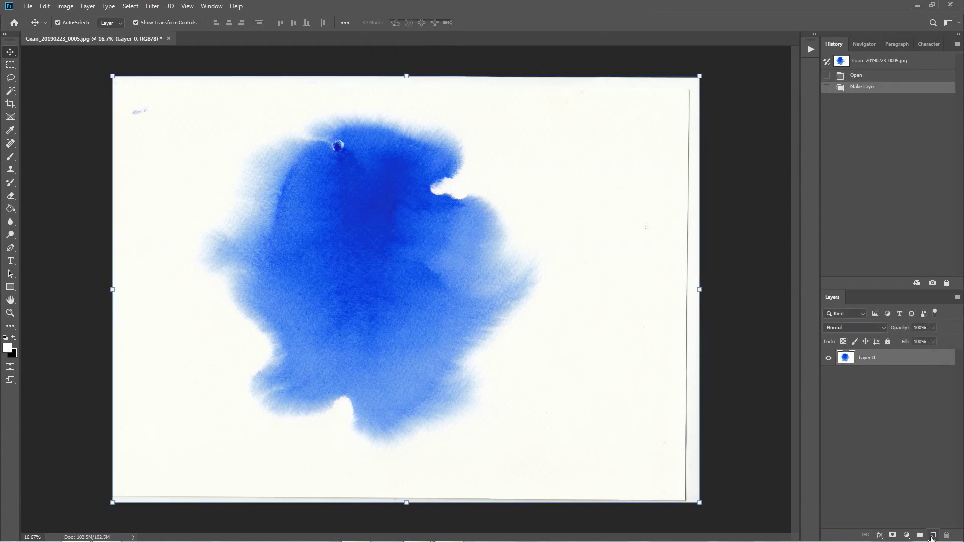
Add three new empty layers above the scan layer.
{"action": "left_click", "coordinate": [932, 536]}
{"action": "left_click", "coordinate": [932, 536]}
{"action": "left_click", "coordinate": [932, 536]}
Choose a light pink foreground colour and fill Layer 1 with it using the Paint Bucket.
{"action": "left_click", "coordinate": [887, 394]}
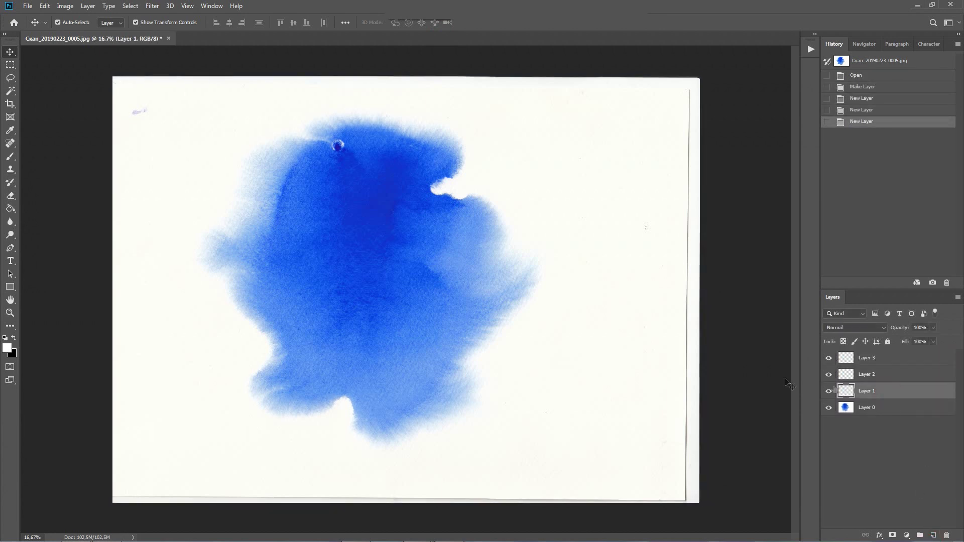
{"action": "left_click", "coordinate": [11, 209]}
{"action": "left_click", "coordinate": [8, 348]}
{"action": "left_click_drag", "start_coordinate": [402, 170], "coordinate": [405, 138]}
{"action": "left_click", "coordinate": [572, 117]}
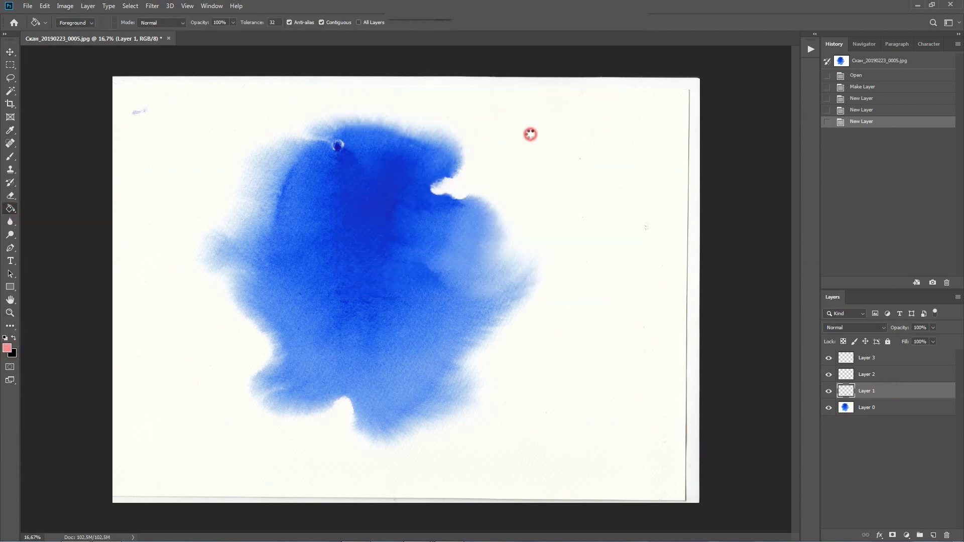
{"action": "left_click", "coordinate": [500, 153]}
Swap the foreground colour to black and fill Layer 2 with it.
{"action": "left_click", "coordinate": [14, 339]}
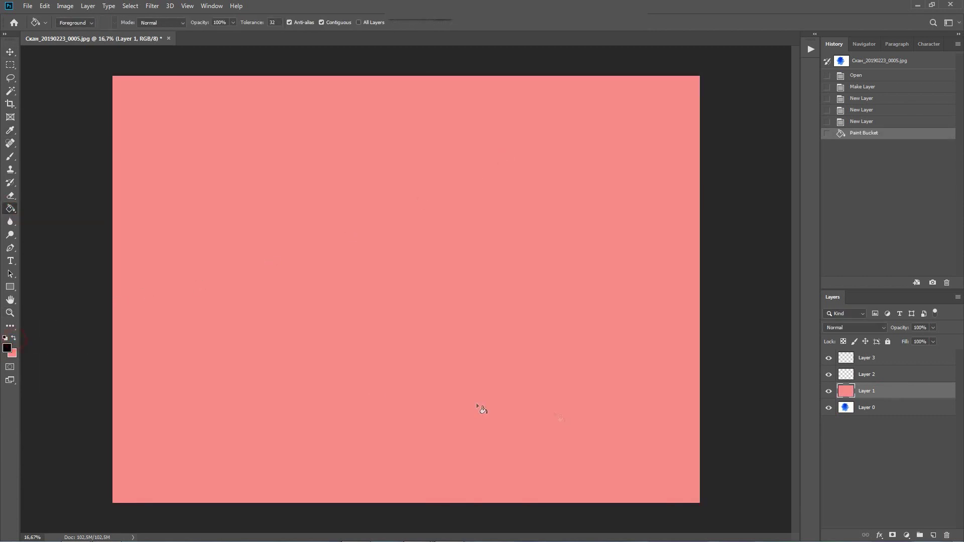
{"action": "left_click", "coordinate": [843, 377]}
{"action": "left_click", "coordinate": [487, 275]}
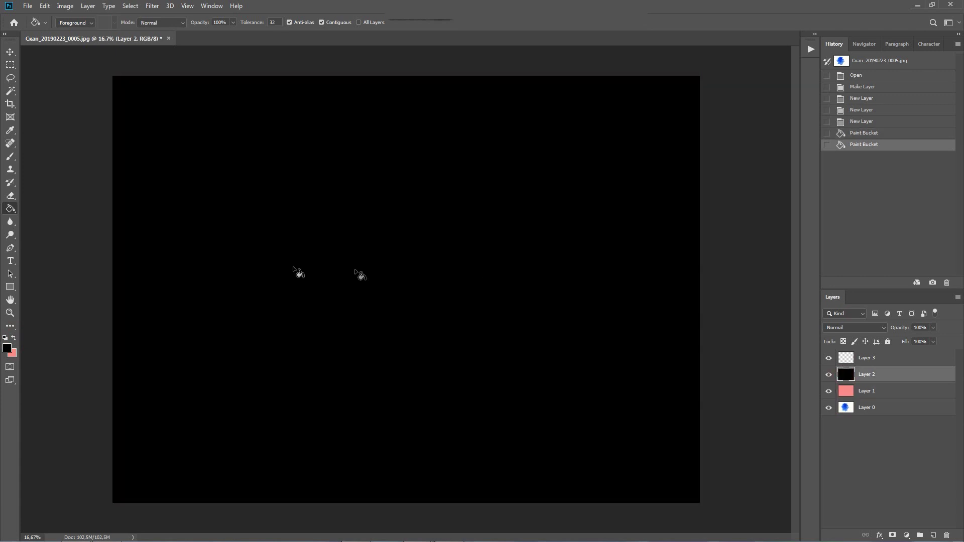
Fill Layer 3 with white and move the watercolor scan, Layer 0, to the top of the layer stack.
{"action": "left_click", "coordinate": [4, 338]}
{"action": "left_click", "coordinate": [14, 339]}
{"action": "left_click", "coordinate": [853, 358]}
{"action": "left_click", "coordinate": [455, 286]}
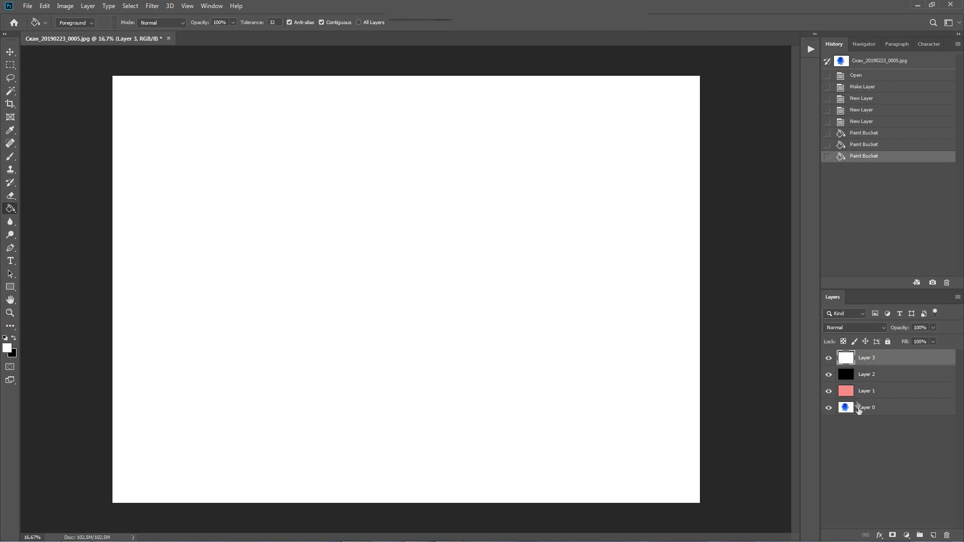
{"action": "left_click_drag", "start_coordinate": [860, 408], "coordinate": [869, 354]}
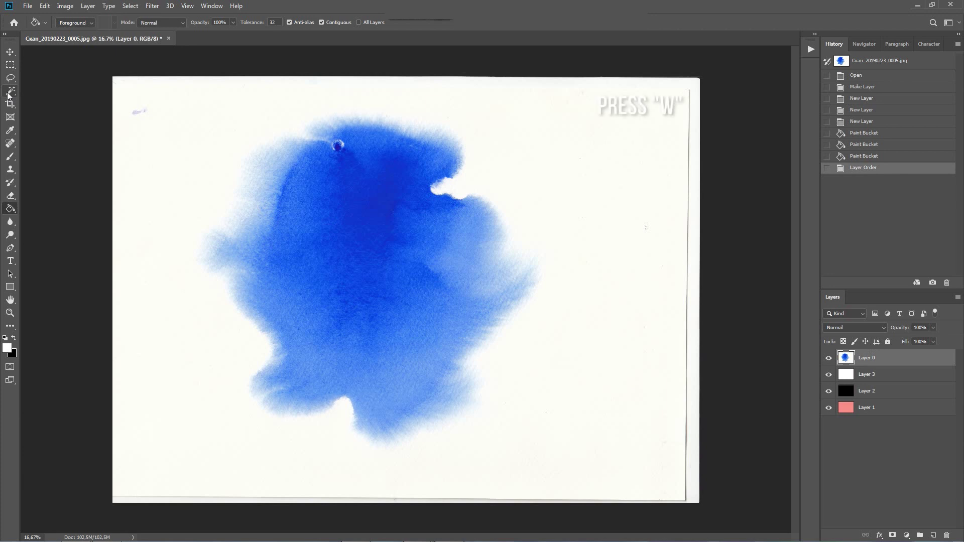
Select the white paper around the blue stain with the Magic Wand at a tolerance of 15.
{"action": "key", "text": "w"}
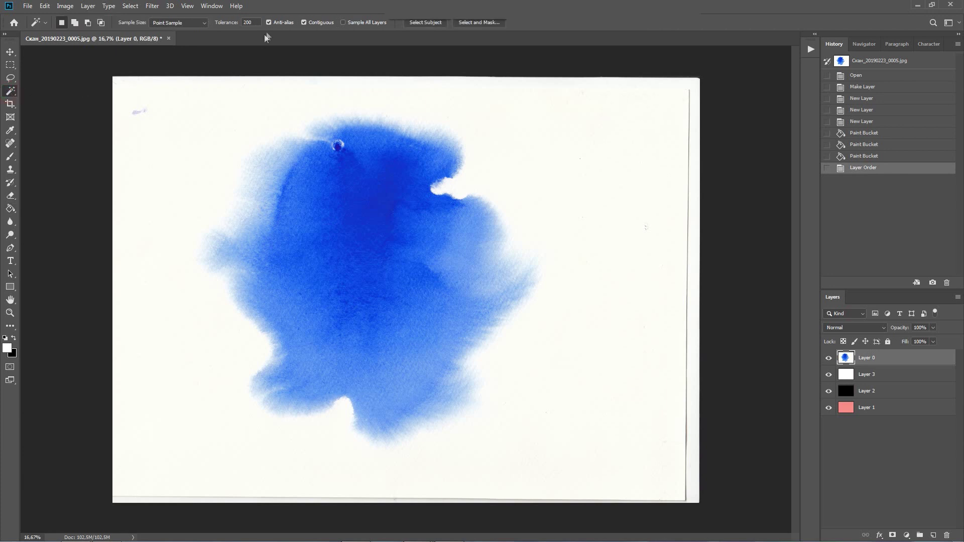
{"action": "type", "text": "15"}
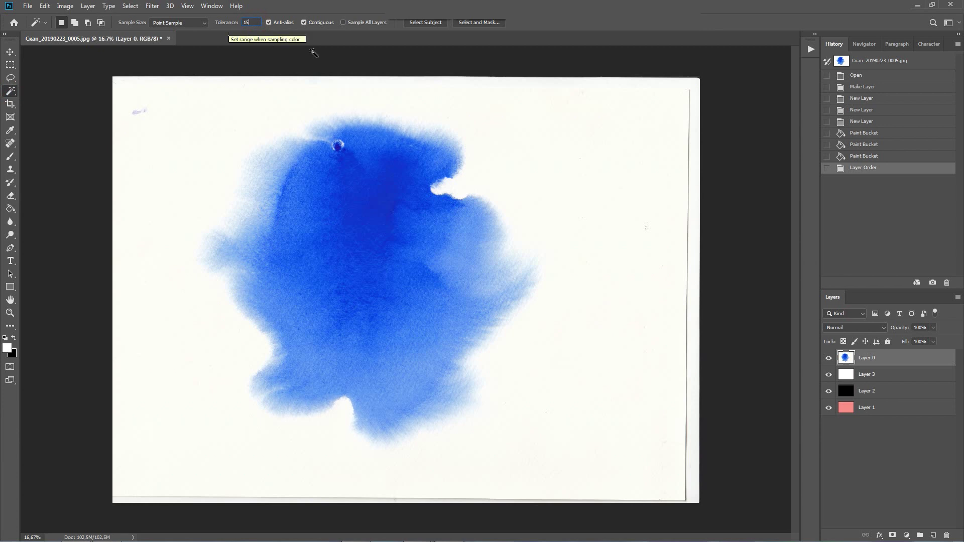
{"action": "left_click", "coordinate": [511, 130]}
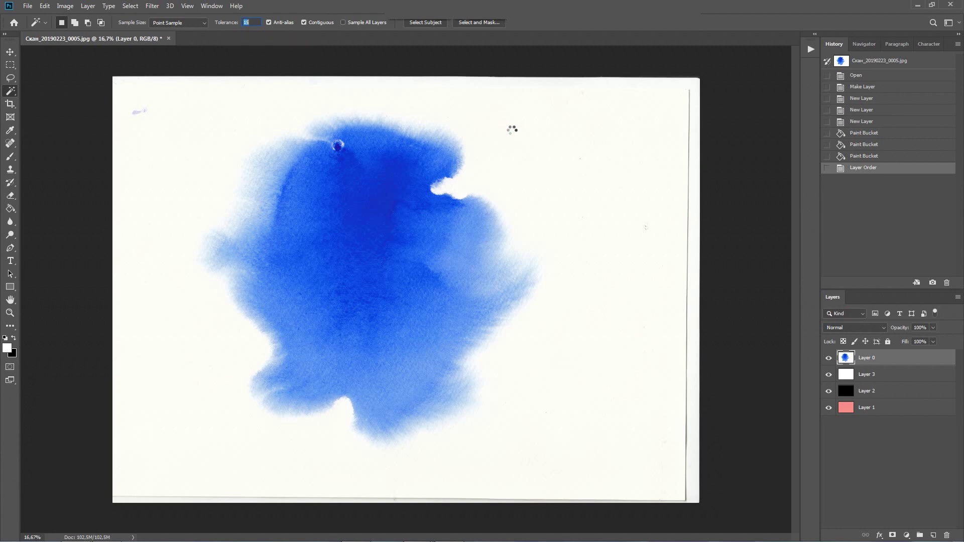
Refine the paper selection in Select and Mask with a 5 px feather, and cut the selected paper from the scan layer.
{"action": "left_click", "coordinate": [459, 23]}
{"action": "left_click", "coordinate": [923, 300]}
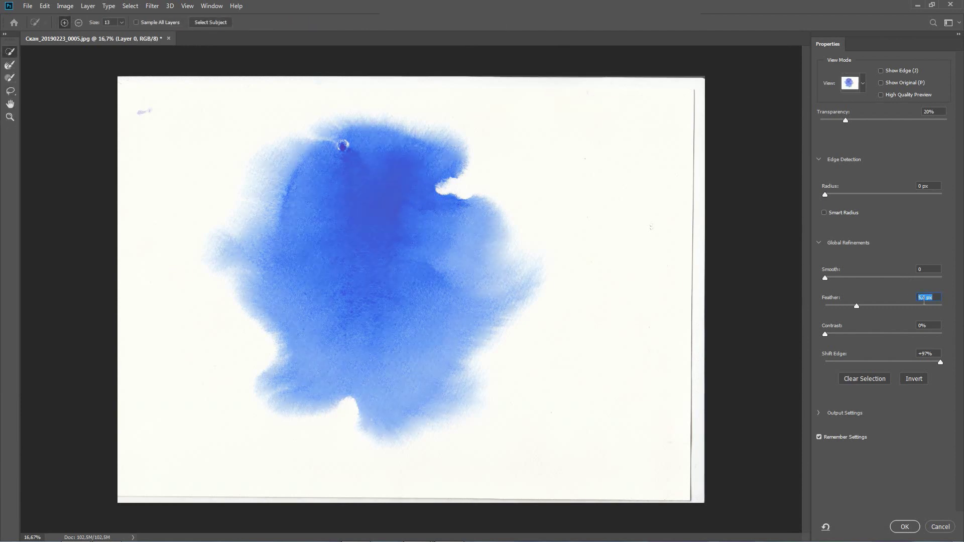
{"action": "left_click", "coordinate": [903, 527]}
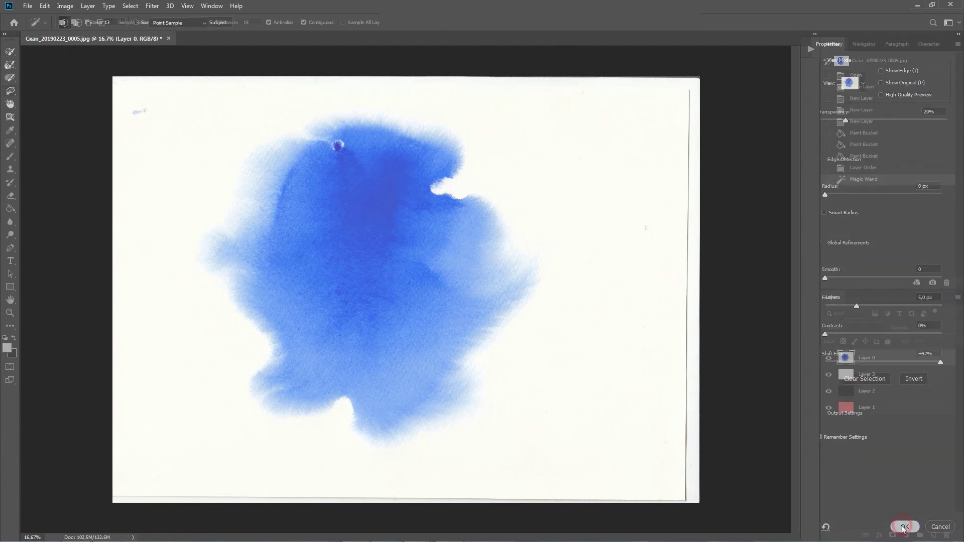
{"action": "key", "text": "ctrl+x"}
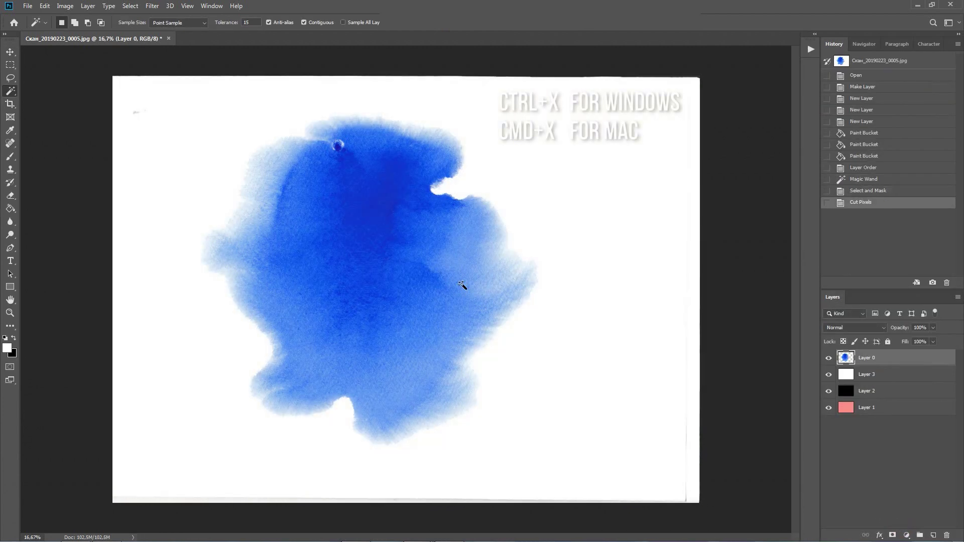
Hide the white Layer 3 and select the whole blue stain with the Magic Wand at a tolerance of 200.
{"action": "left_click", "coordinate": [829, 378]}
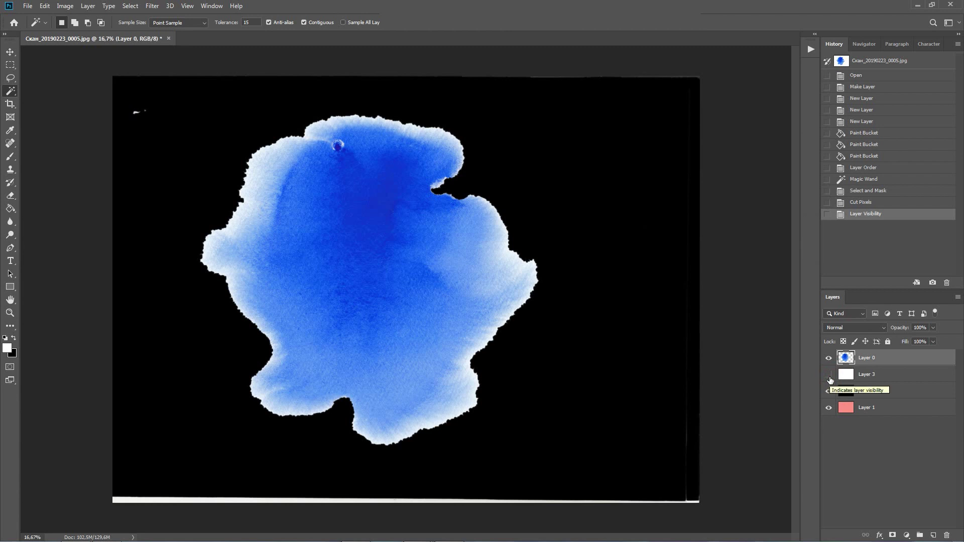
{"action": "left_click", "coordinate": [247, 23]}
{"action": "type", "text": "200"}
{"action": "left_click", "coordinate": [387, 221]}
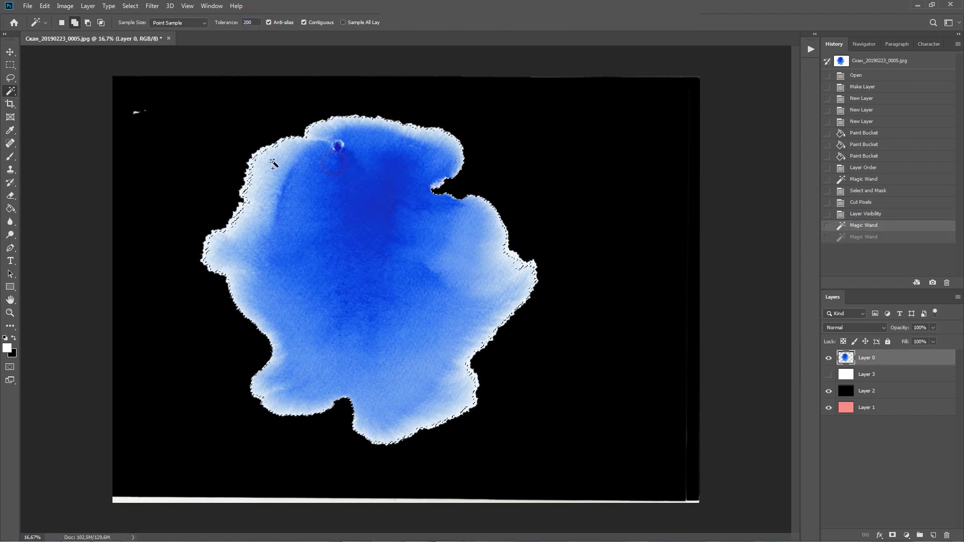
{"action": "left_click", "coordinate": [336, 167], "text": "shift"}
{"action": "left_click", "coordinate": [262, 151]}
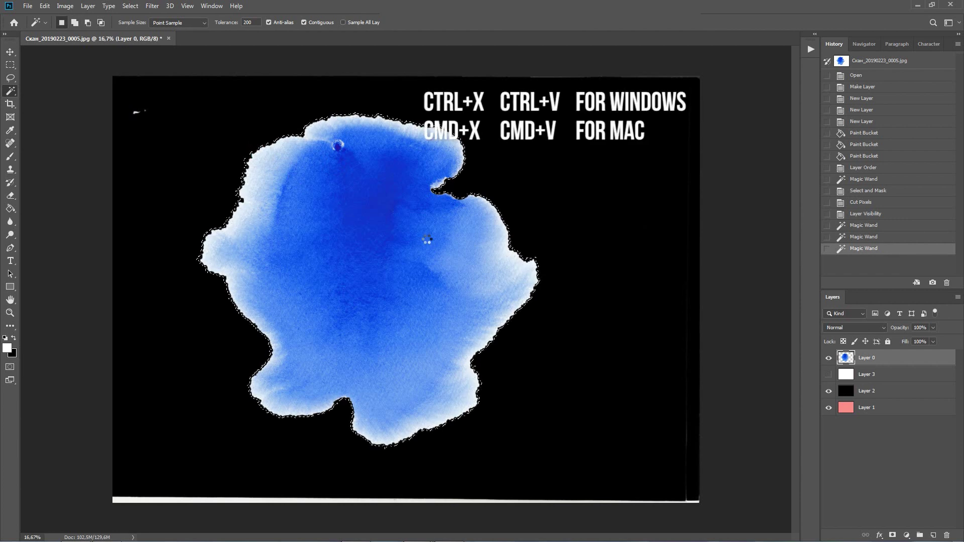
Cut the selected stain, paste it in place on its own layer, and delete the leftover scan layer, Layer 0.
{"action": "key", "text": "ctrl+x"}
{"action": "key", "text": "ctrl+v"}
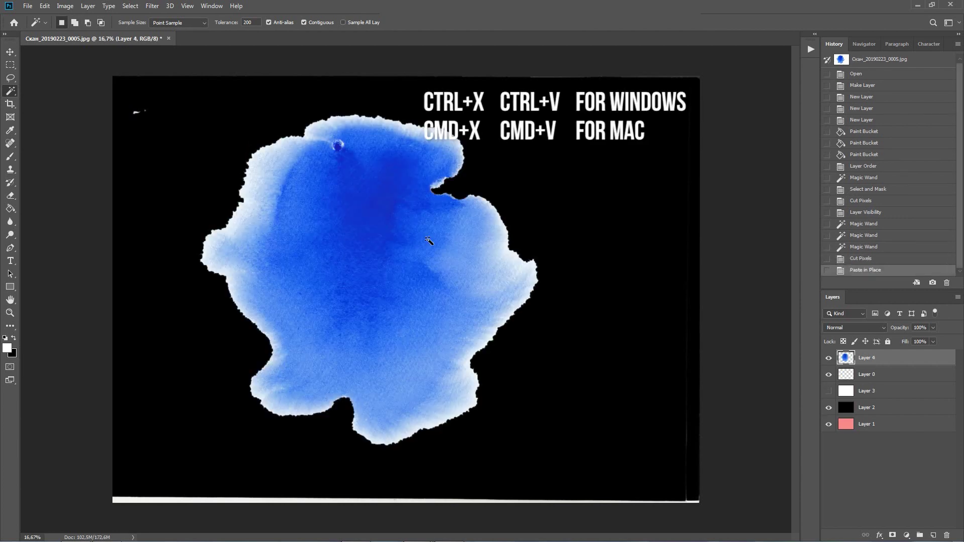
{"action": "left_click", "coordinate": [881, 381]}
{"action": "key", "text": "Delete"}
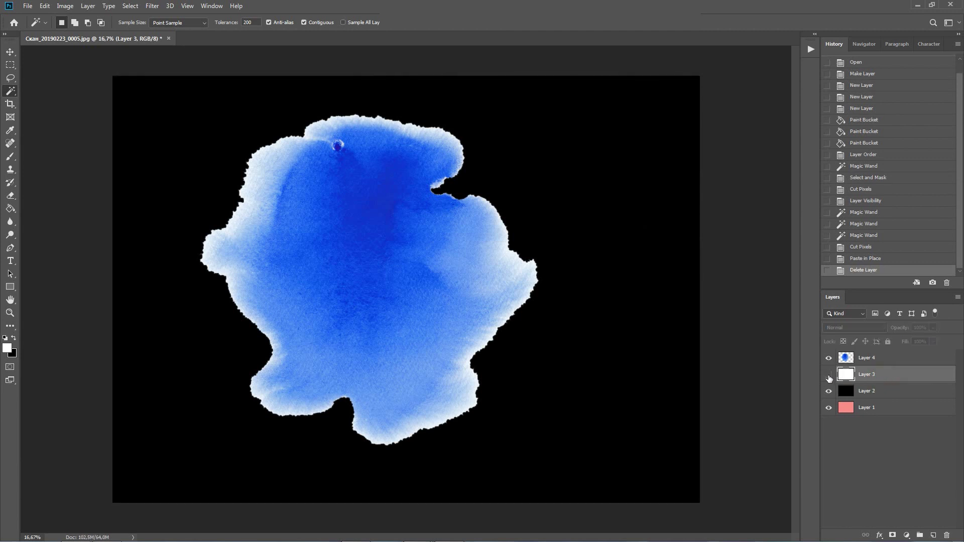
Show the white Layer 3, move the stain slightly right toward the canvas centre, and hide Layer 3 again.
{"action": "left_click", "coordinate": [828, 374]}
{"action": "left_click", "coordinate": [10, 51]}
{"action": "left_click_drag", "start_coordinate": [347, 259], "coordinate": [385, 260]}
{"action": "scroll", "coordinate": [398, 267], "scroll_direction": "up", "scroll_amount": 3, "text": "alt"}
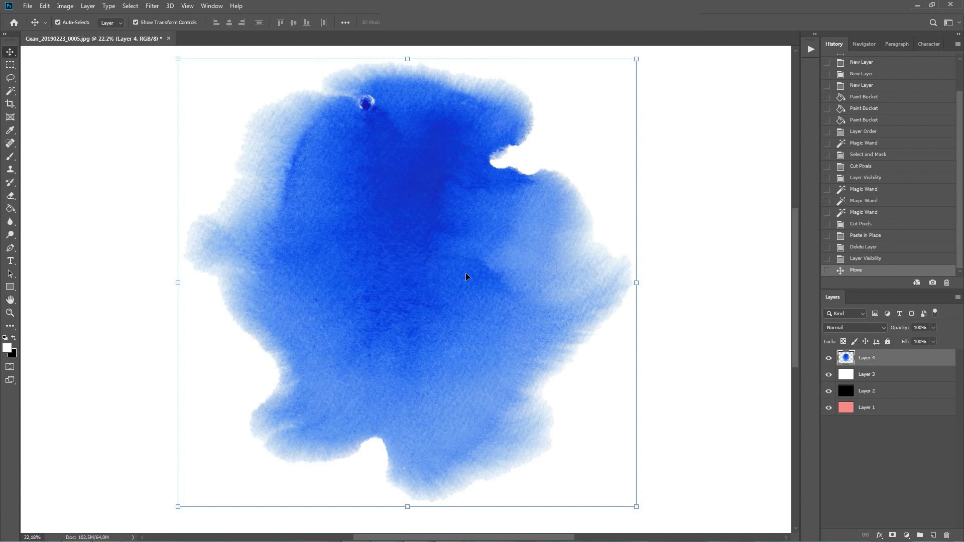
{"action": "left_click", "coordinate": [828, 374]}
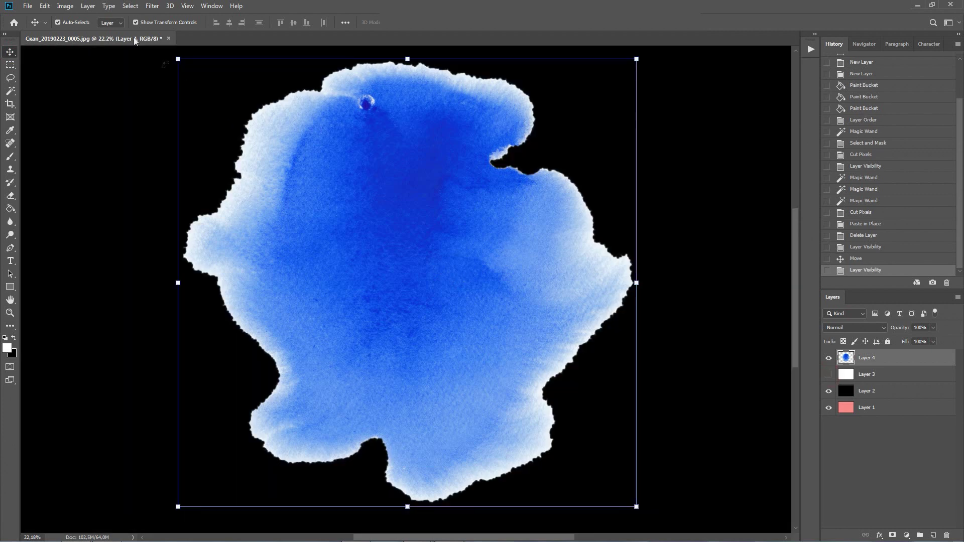
Invert the colours of the stain layer.
{"action": "left_click", "coordinate": [70, 6]}
{"action": "mouse_move", "coordinate": [82, 32]}
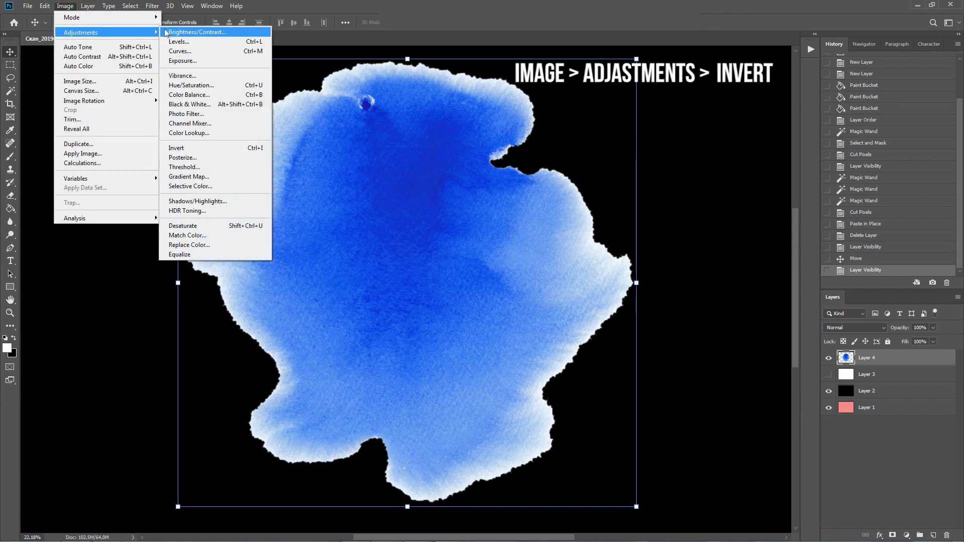
{"action": "left_click", "coordinate": [186, 147]}
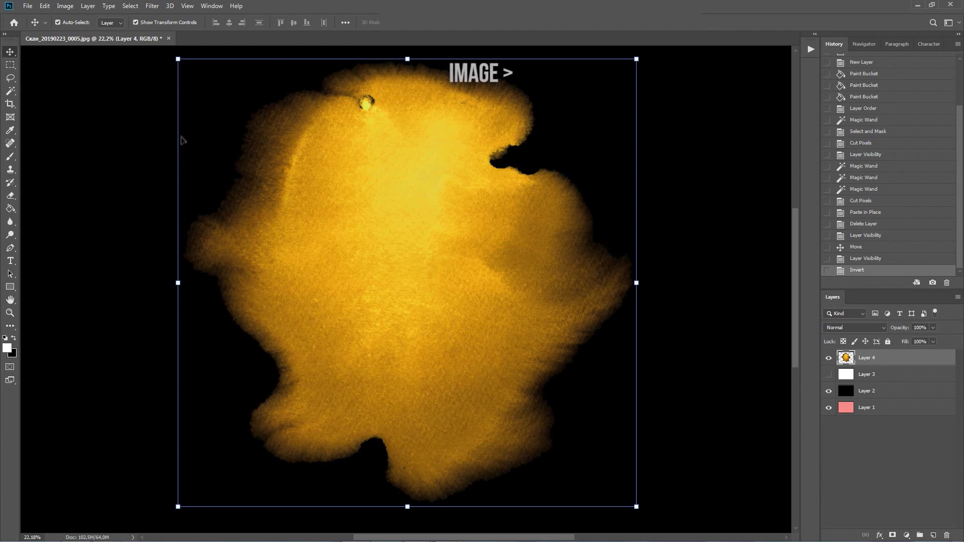
Shift the inverted stain's hue to violet with a Hue/Saturation adjustment.
{"action": "left_click", "coordinate": [64, 5]}
{"action": "mouse_move", "coordinate": [80, 34]}
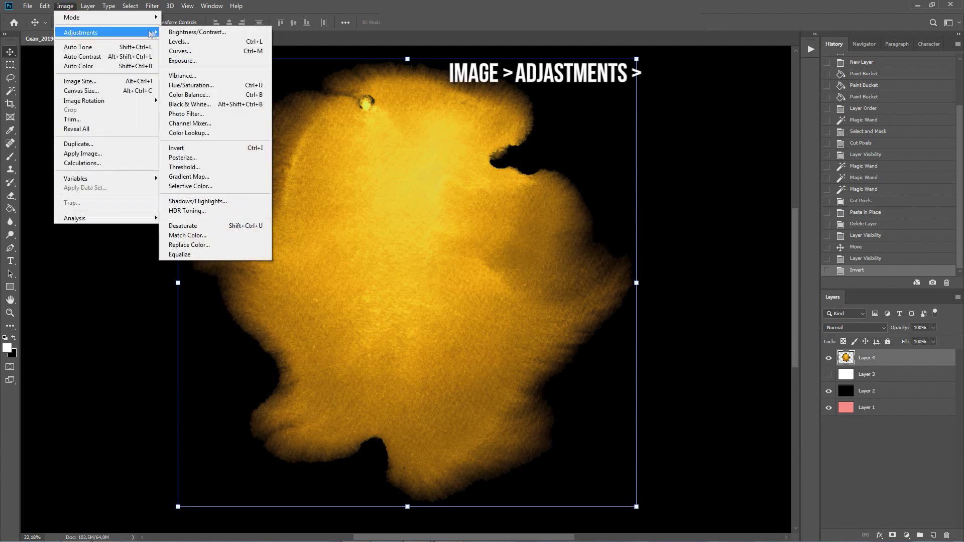
{"action": "left_click", "coordinate": [190, 84]}
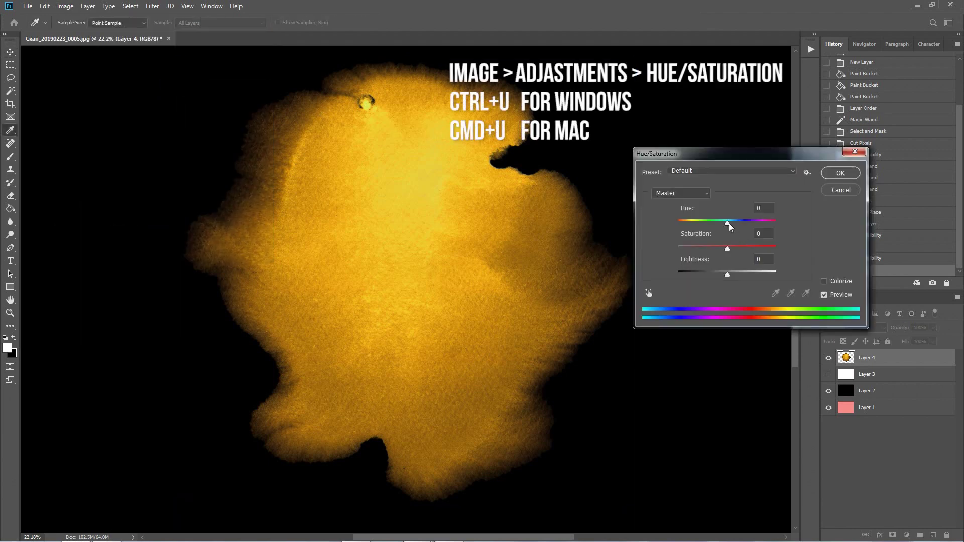
{"action": "left_click_drag", "start_coordinate": [727, 222], "coordinate": [632, 222]}
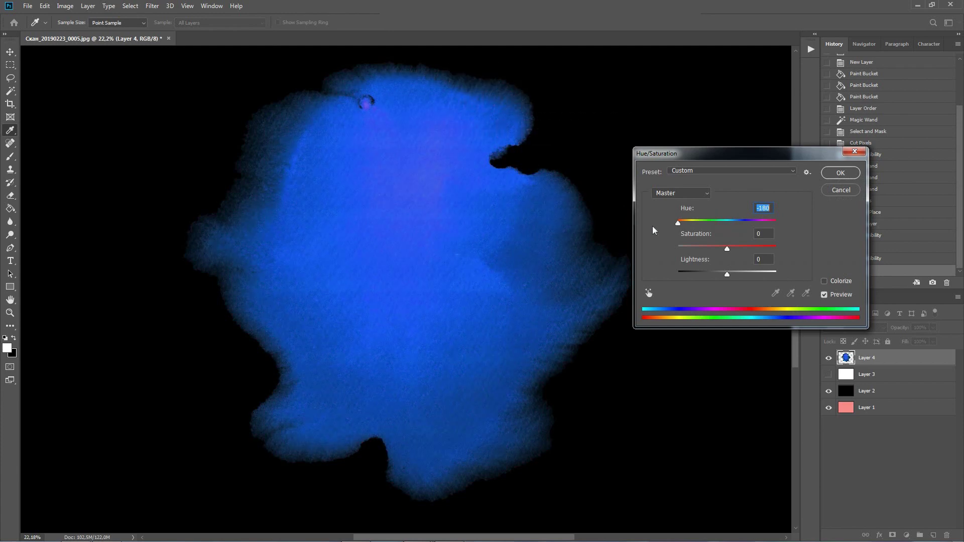
{"action": "left_click_drag", "start_coordinate": [676, 224], "coordinate": [689, 222]}
{"action": "left_click", "coordinate": [839, 172]}
{"action": "key", "text": "v"}
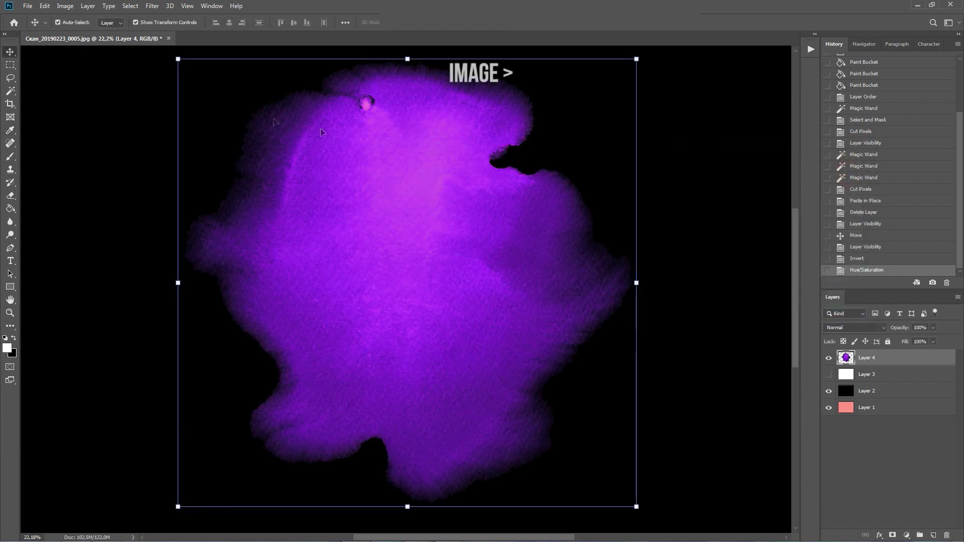
Apply a Deep Blue Photo Filter at 100% density to the violet stain.
{"action": "left_click", "coordinate": [65, 6]}
{"action": "mouse_move", "coordinate": [116, 32]}
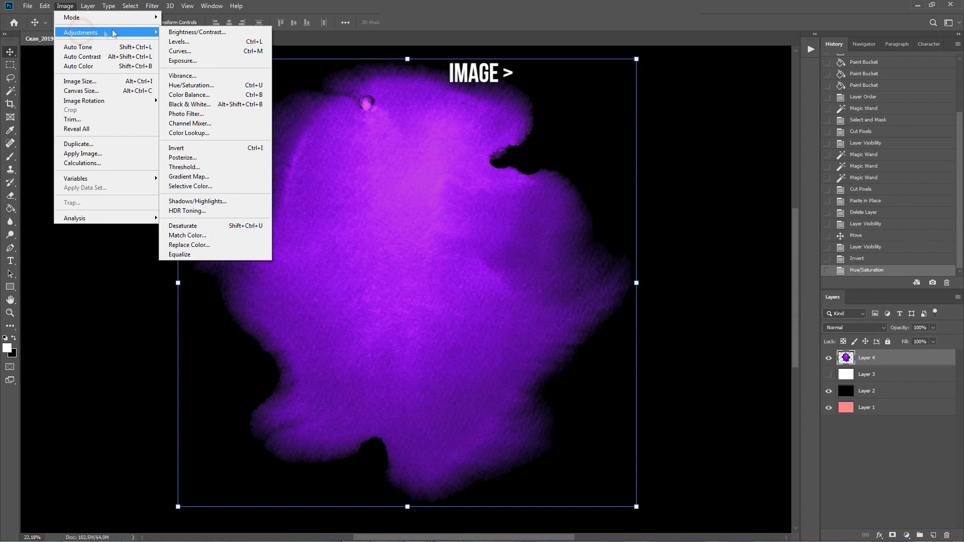
{"action": "left_click", "coordinate": [189, 113]}
{"action": "left_click", "coordinate": [602, 168]}
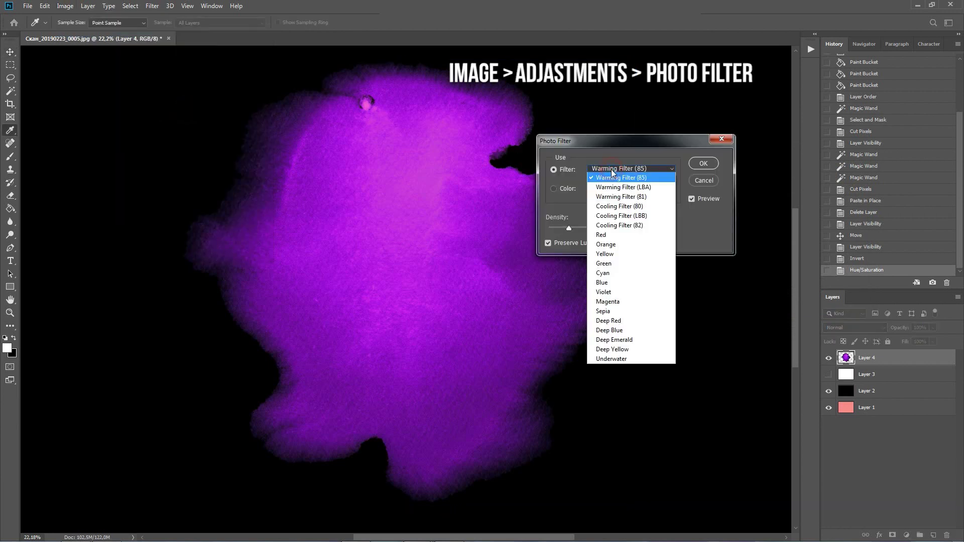
{"action": "left_click", "coordinate": [613, 332]}
{"action": "left_click_drag", "start_coordinate": [614, 229], "coordinate": [632, 229]}
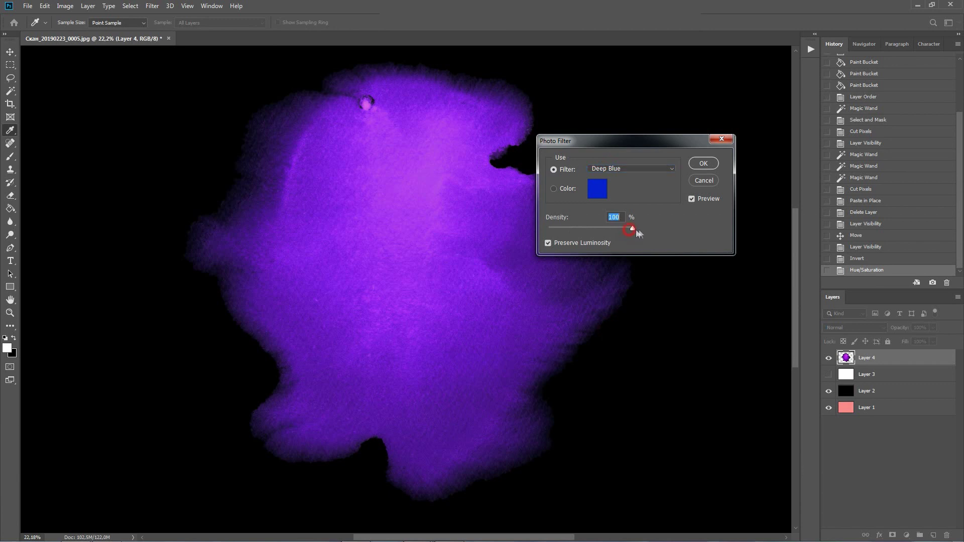
{"action": "left_click", "coordinate": [702, 163]}
{"action": "key", "text": "v"}
Set the blue stain's hue shift to -7 with a Hue/Saturation adjustment.
{"action": "left_click", "coordinate": [65, 6]}
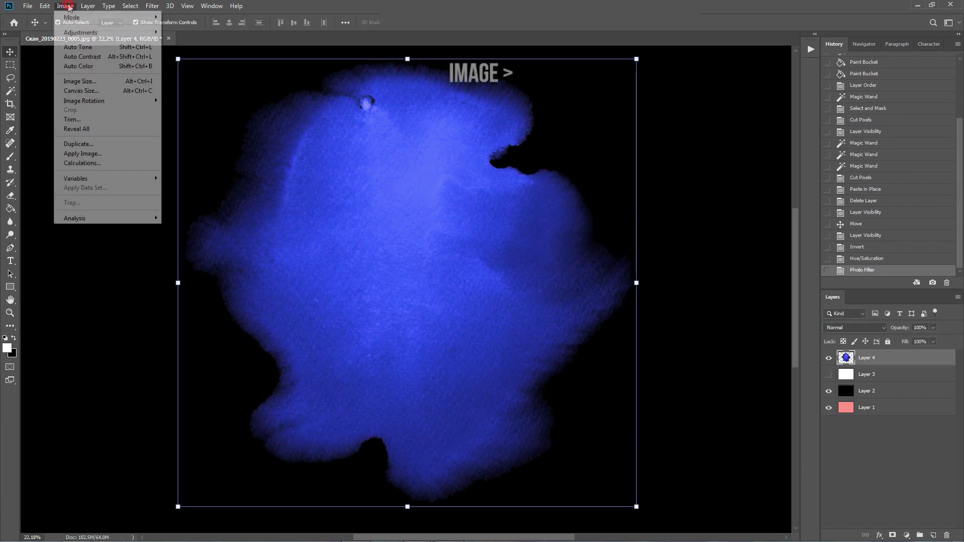
{"action": "mouse_move", "coordinate": [75, 29]}
{"action": "left_click", "coordinate": [190, 86]}
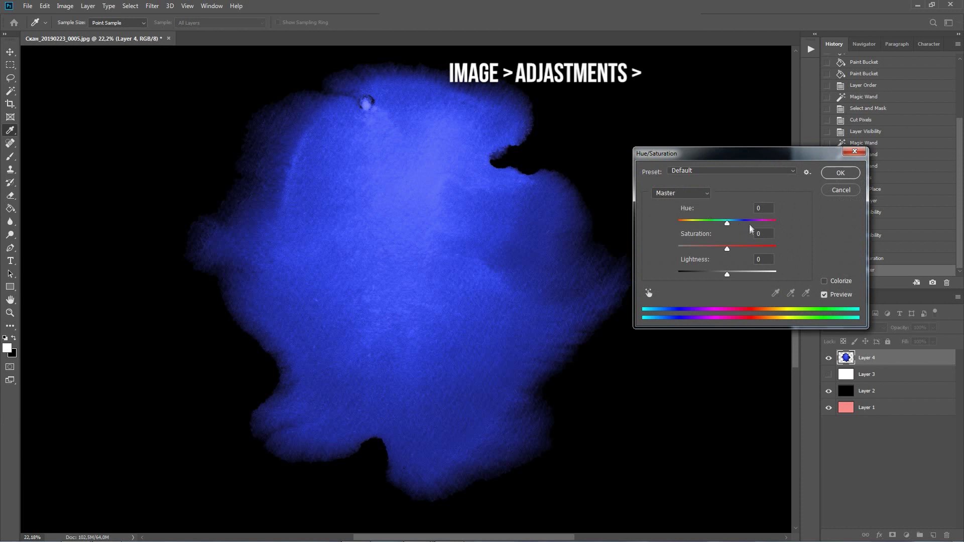
{"action": "left_click_drag", "start_coordinate": [726, 221], "coordinate": [724, 222]}
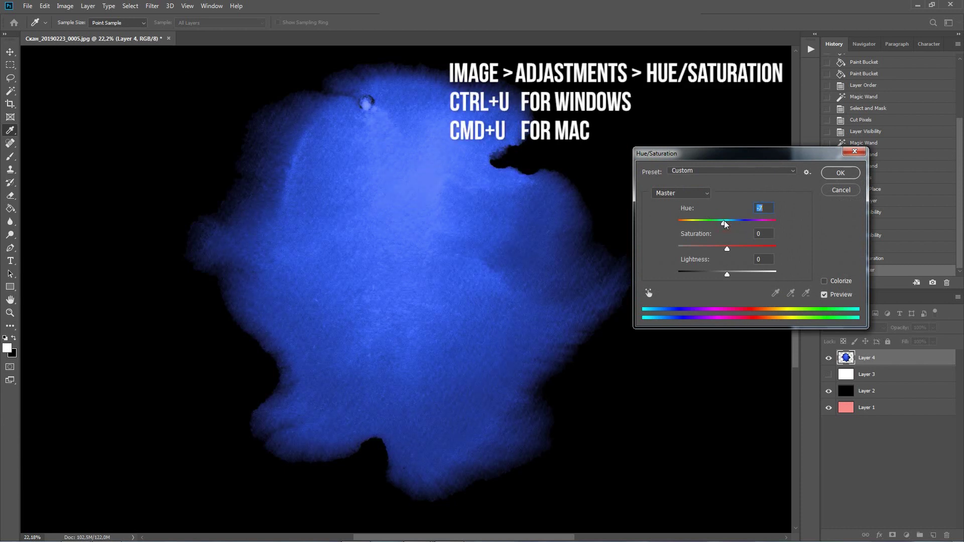
{"action": "left_click", "coordinate": [840, 173]}
Revert the document history to the layer visibility change made before the Invert adjustment.
{"action": "left_click", "coordinate": [833, 224]}
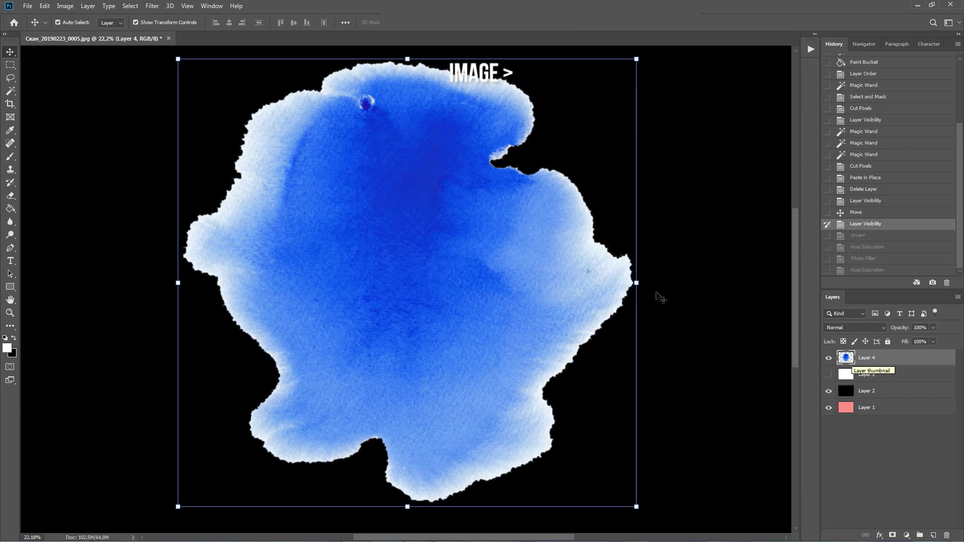
Darken the stain's pale edge with Replace Color, sampling the whitish rim and setting Lightness to -100 and Fuzziness to 144.
{"action": "left_click", "coordinate": [64, 10]}
{"action": "mouse_move", "coordinate": [73, 32]}
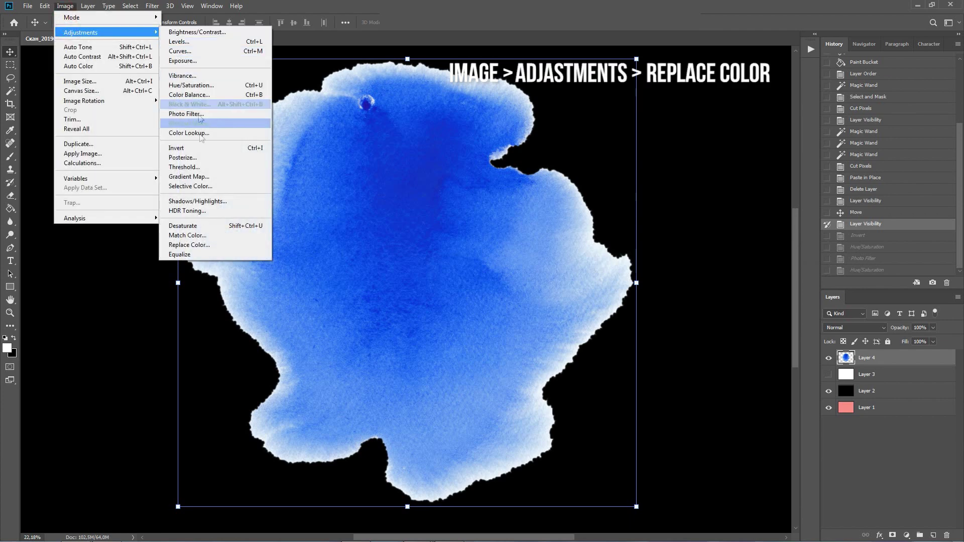
{"action": "left_click", "coordinate": [186, 245]}
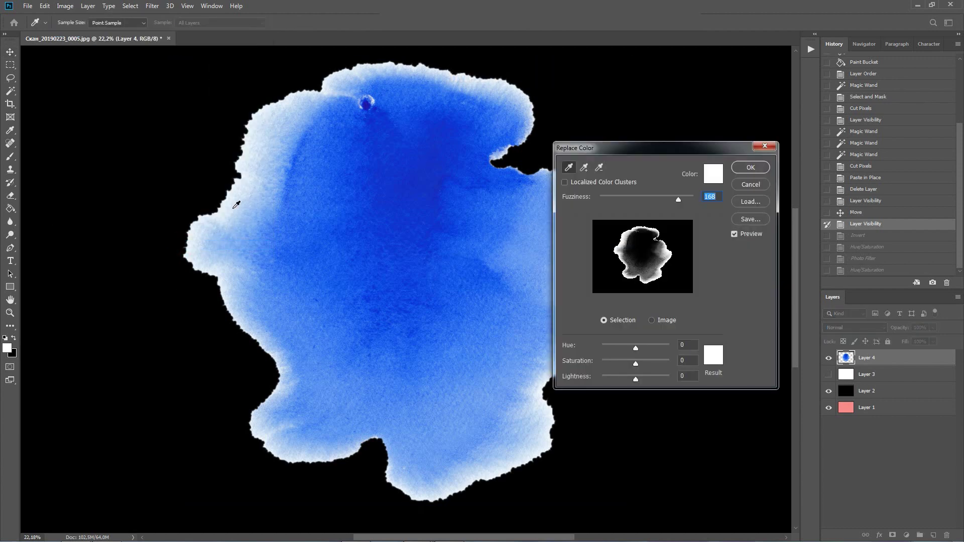
{"action": "left_click", "coordinate": [197, 219]}
{"action": "left_click_drag", "start_coordinate": [635, 379], "coordinate": [590, 388]}
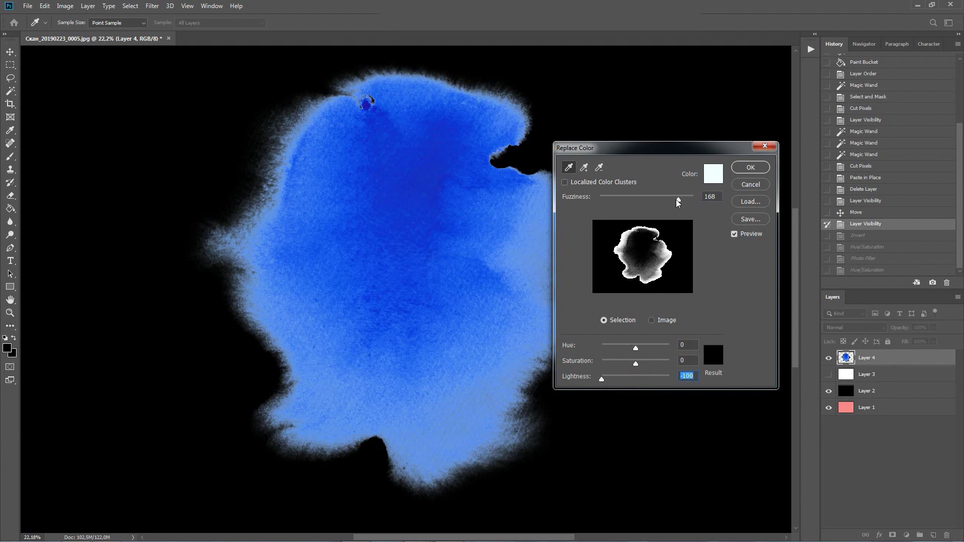
{"action": "mouse_move", "coordinate": [678, 199]}
{"action": "left_mouse_down"}
{"action": "mouse_move", "coordinate": [626, 202]}
{"action": "mouse_move", "coordinate": [668, 200]}
{"action": "left_mouse_up"}
{"action": "left_click", "coordinate": [748, 168]}
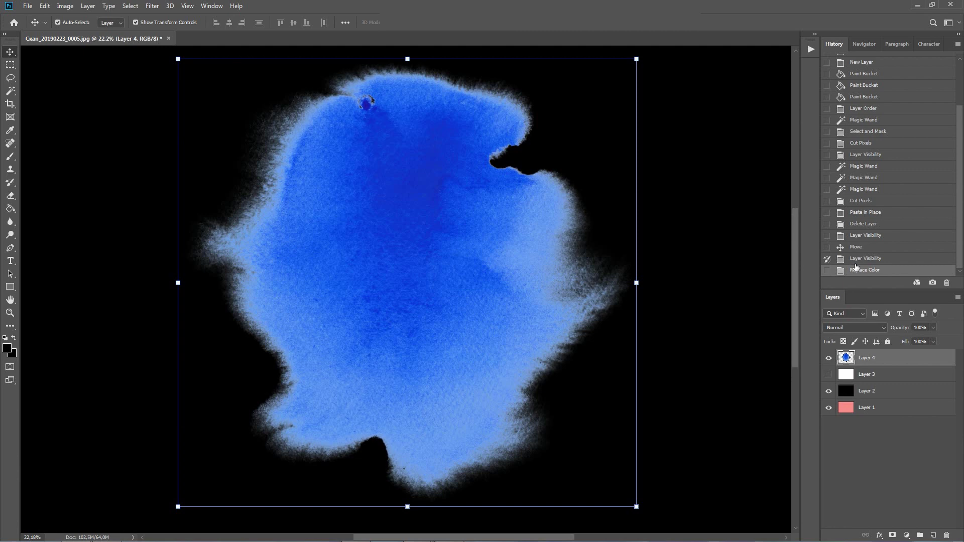
Revert the history to the state before Replace Color and hide the black background layer.
{"action": "left_click", "coordinate": [828, 374]}
{"action": "left_click", "coordinate": [828, 374]}
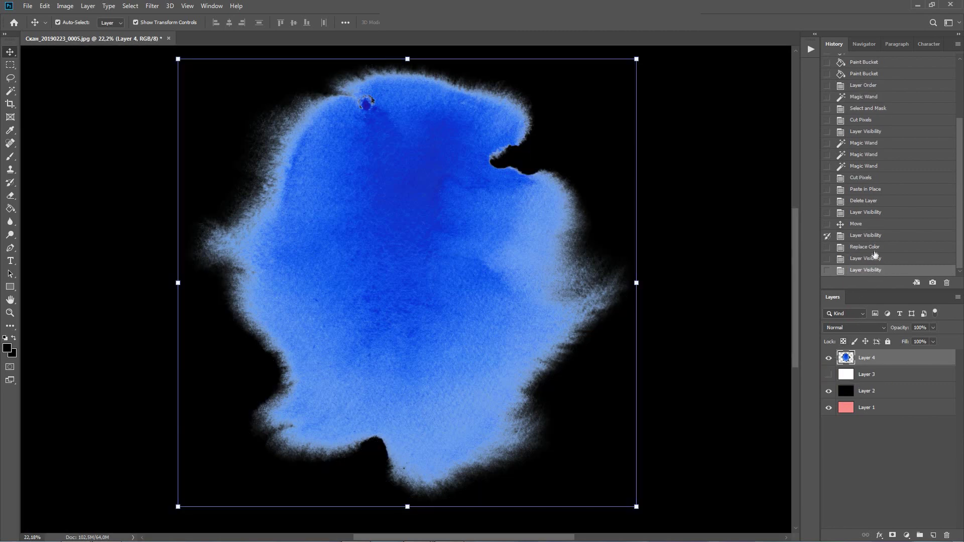
{"action": "left_click", "coordinate": [871, 236]}
{"action": "left_click", "coordinate": [828, 391]}
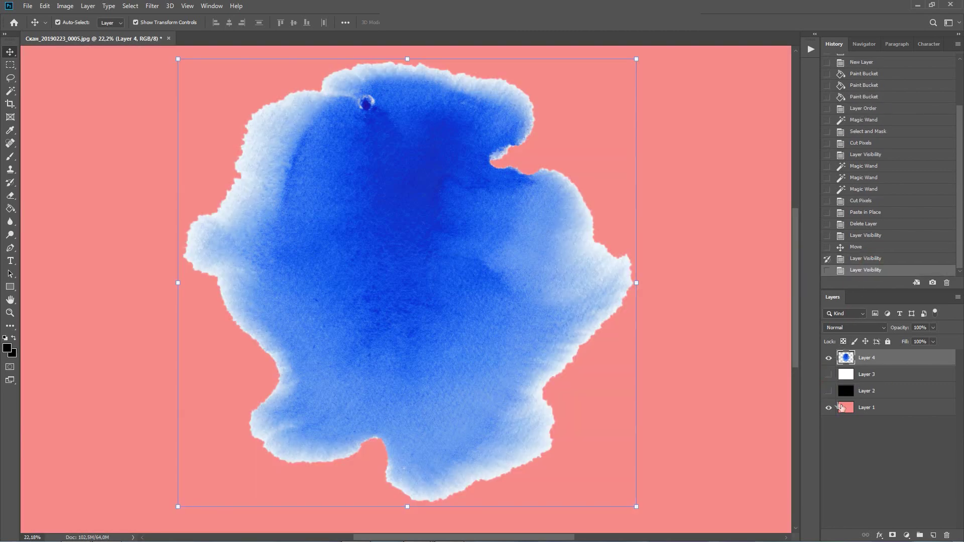
Apply a blue-toned Photo Filter with increased density to the stain on the pink background.
{"action": "left_click", "coordinate": [65, 6]}
{"action": "mouse_move", "coordinate": [75, 32]}
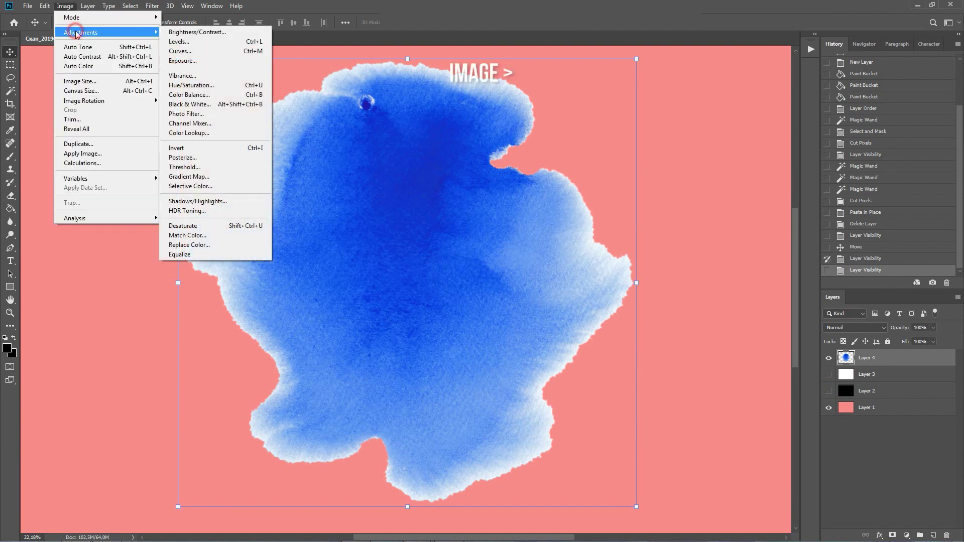
{"action": "left_click", "coordinate": [196, 115]}
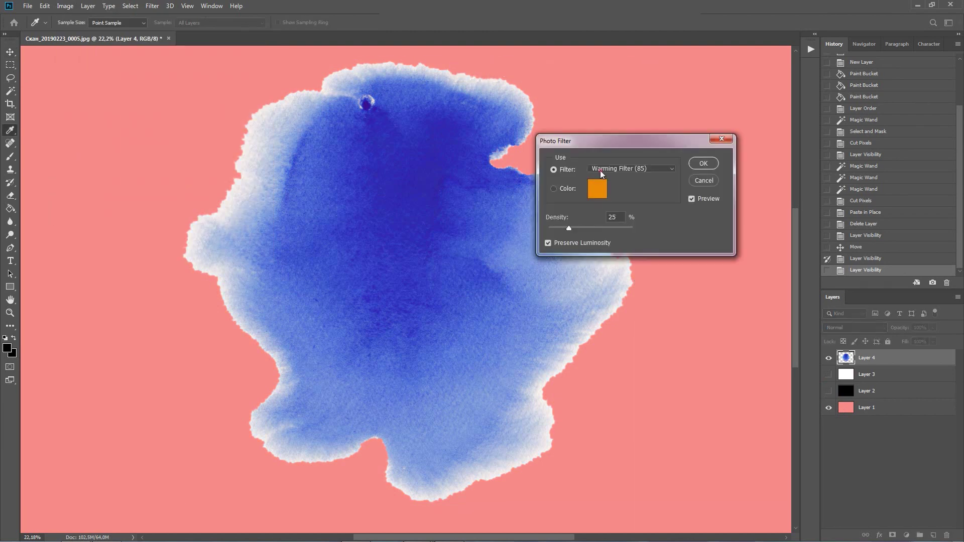
{"action": "left_click", "coordinate": [631, 169]}
{"action": "left_click", "coordinate": [618, 331]}
{"action": "left_click", "coordinate": [611, 229]}
{"action": "left_click", "coordinate": [703, 164]}
{"action": "key", "text": "v"}
Recolour the stain's pale edge pink with Replace Color, using Hue +137, Saturation +100 and Lightness about -21.
{"action": "left_click", "coordinate": [64, 6]}
{"action": "mouse_move", "coordinate": [85, 33]}
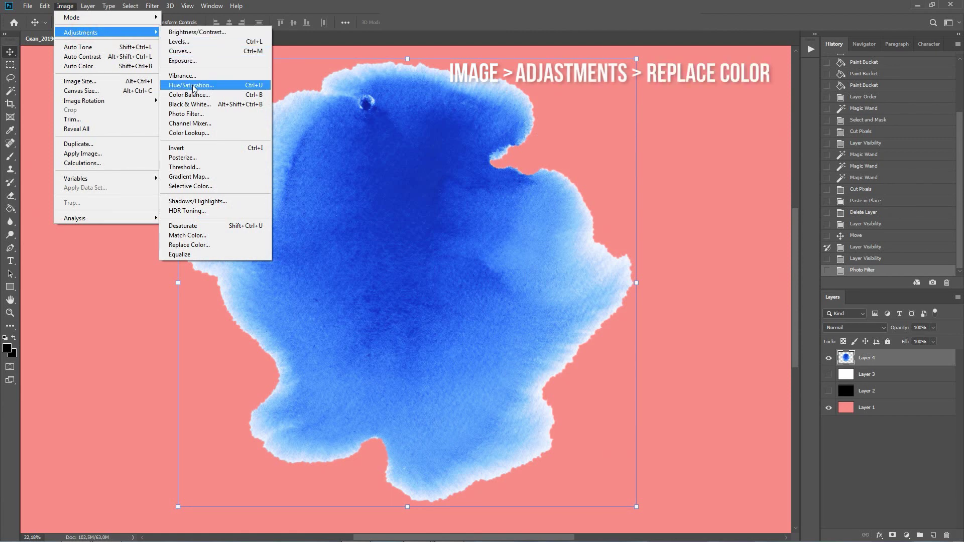
{"action": "left_click", "coordinate": [190, 244]}
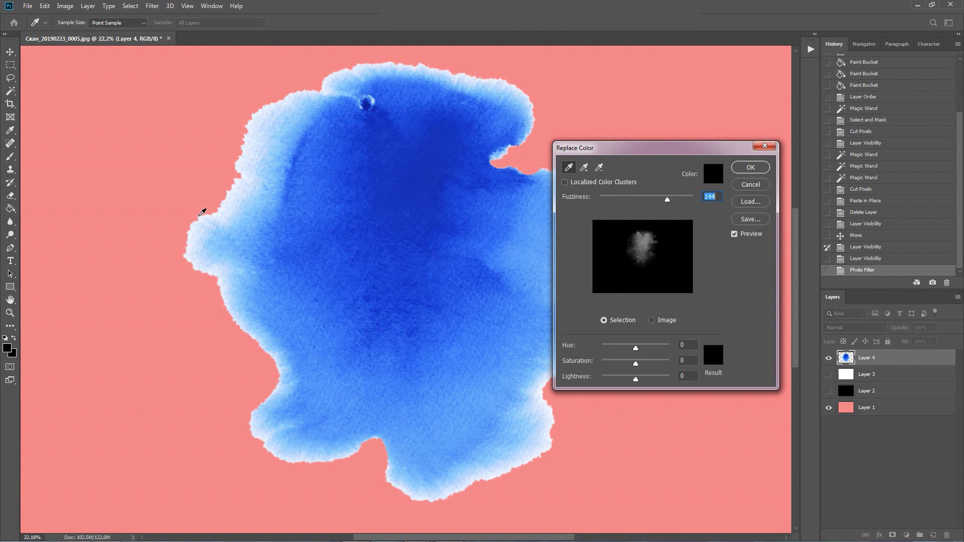
{"action": "left_click", "coordinate": [200, 215]}
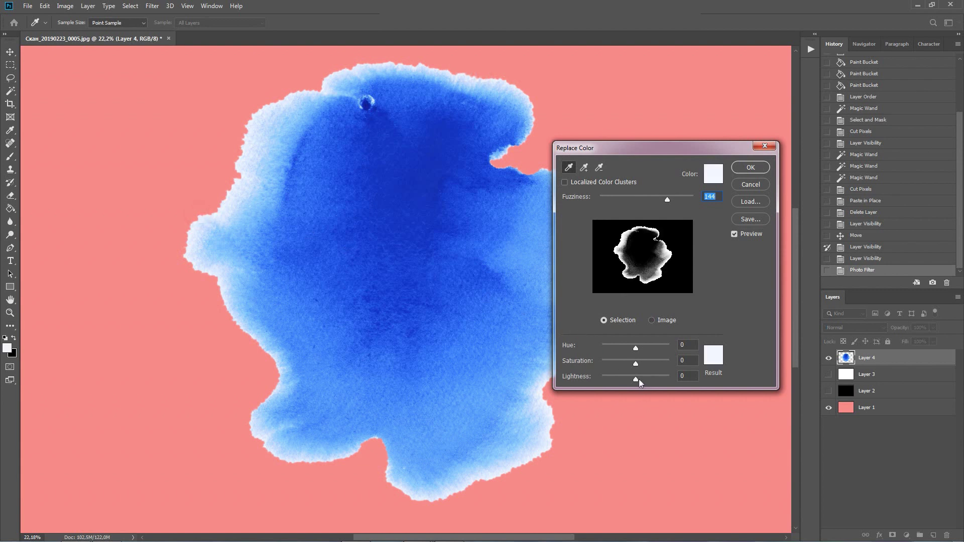
{"action": "mouse_move", "coordinate": [635, 363]}
{"action": "left_mouse_down"}
{"action": "mouse_move", "coordinate": [667, 362]}
{"action": "mouse_move", "coordinate": [630, 381]}
{"action": "mouse_move", "coordinate": [637, 348]}
{"action": "mouse_move", "coordinate": [659, 353]}
{"action": "mouse_move", "coordinate": [628, 380]}
{"action": "left_mouse_up"}
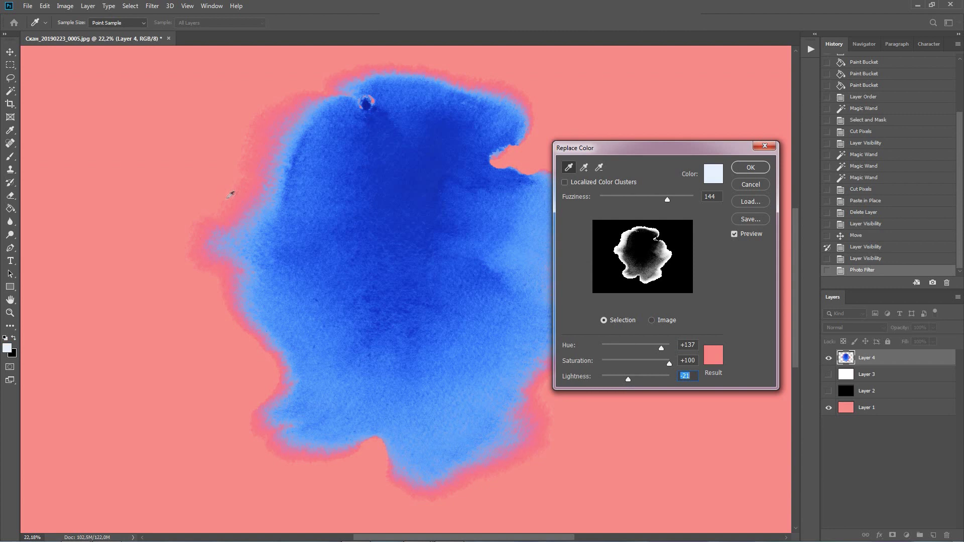
{"action": "left_click_drag", "start_coordinate": [627, 380], "coordinate": [629, 379]}
{"action": "left_click", "coordinate": [750, 168]}
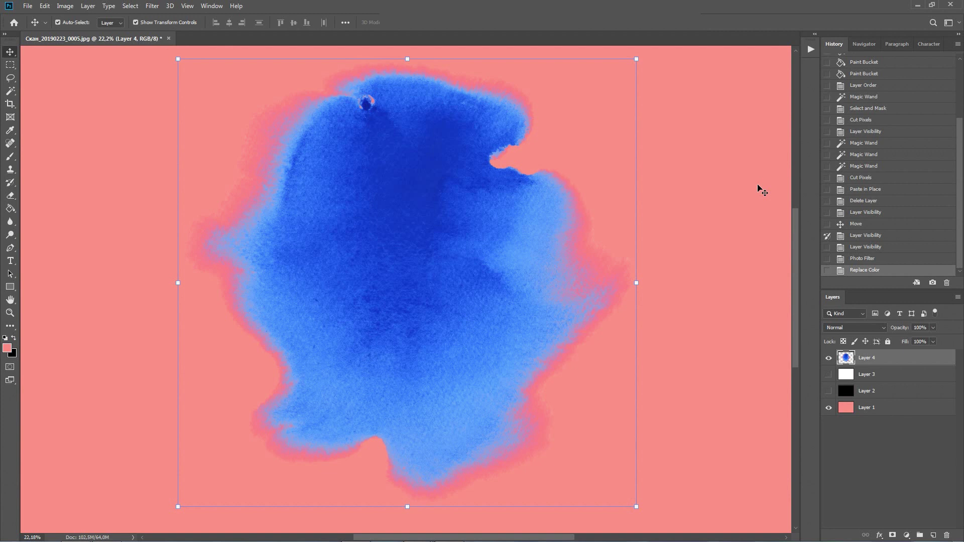
Revert the history to the Move state on the white background and place a duplicate of the blue stain to the right of the original.
{"action": "left_click", "coordinate": [857, 225]}
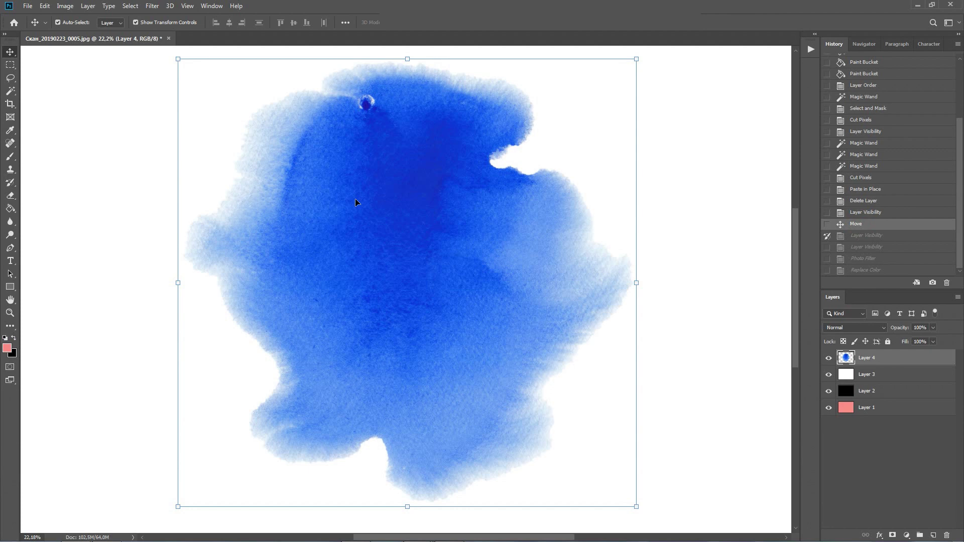
{"action": "left_click_drag", "start_coordinate": [346, 202], "coordinate": [516, 214]}
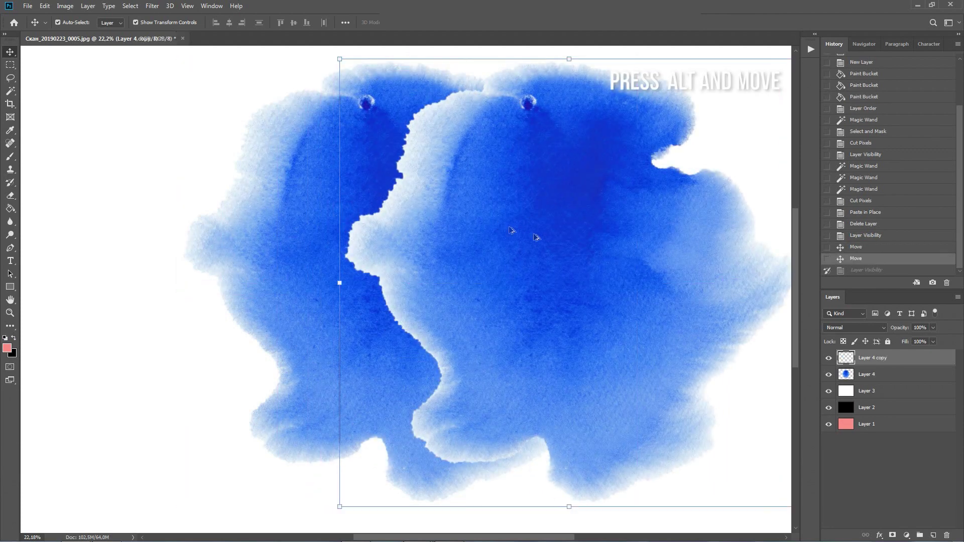
Set the duplicate stain's blending mode to Darken and rotate it about a quarter turn counterclockwise, overlapping the original.
{"action": "left_click", "coordinate": [842, 329]}
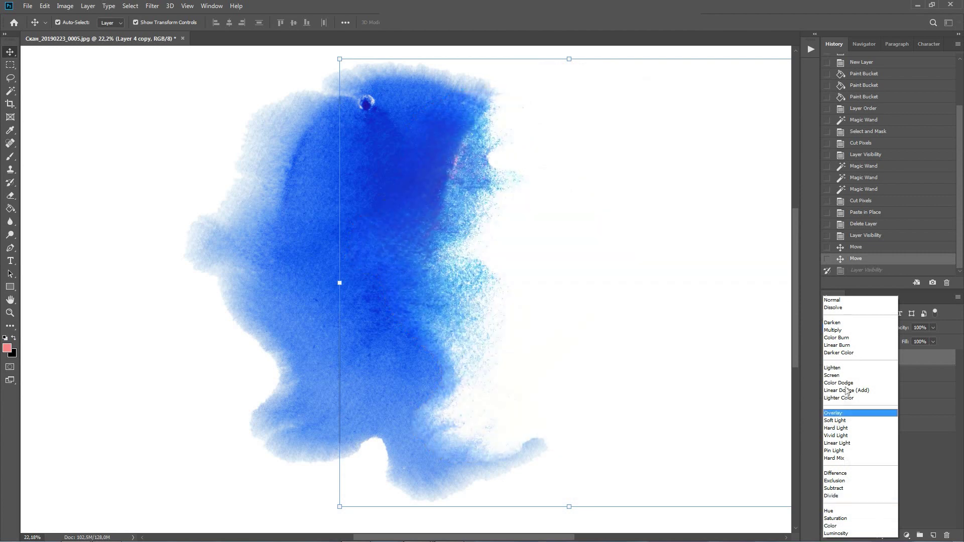
{"action": "left_click", "coordinate": [840, 324]}
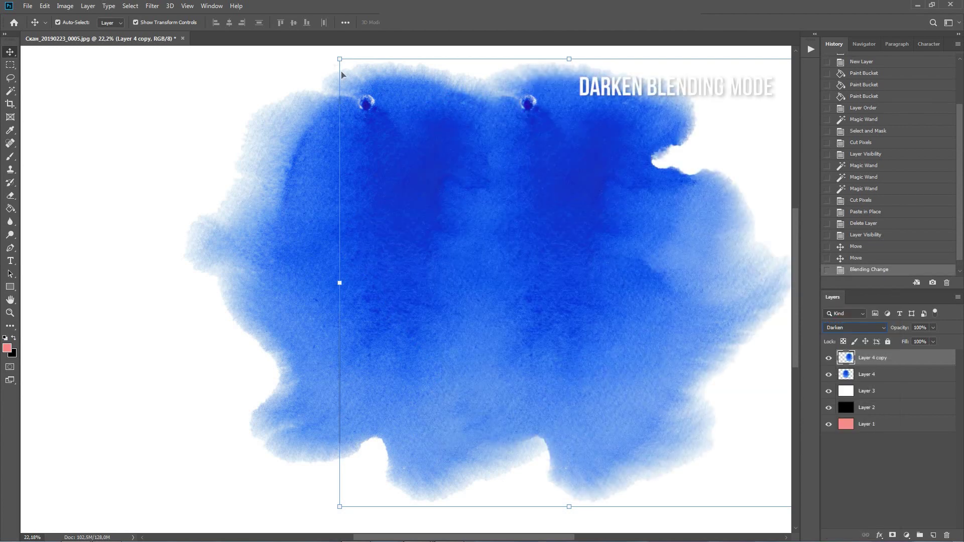
{"action": "left_click_drag", "start_coordinate": [332, 49], "coordinate": [694, 257]}
{"action": "double_click", "coordinate": [703, 230]}
Shift the rotated duplicate to light blue with a Hue/Saturation adjustment, setting Hue to about -16.
{"action": "left_click", "coordinate": [65, 6]}
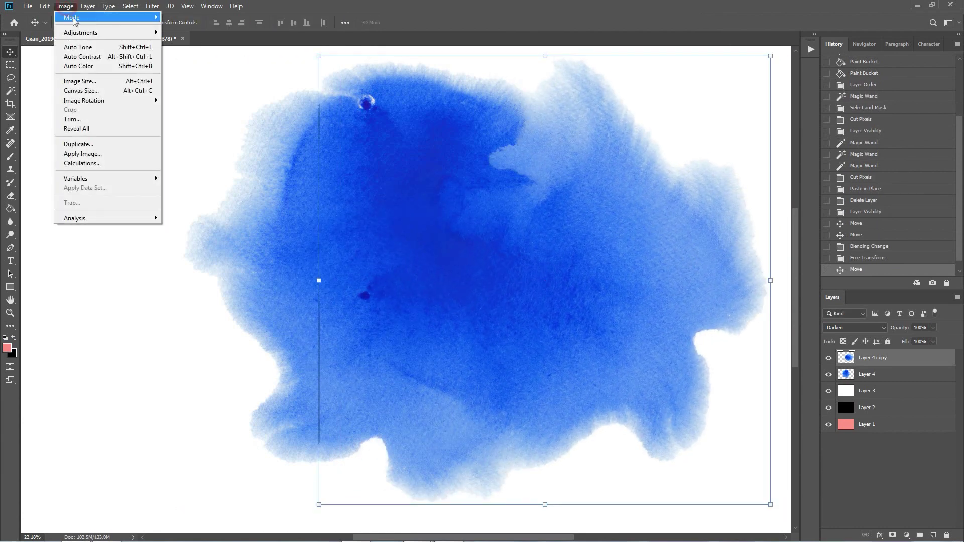
{"action": "mouse_move", "coordinate": [77, 32]}
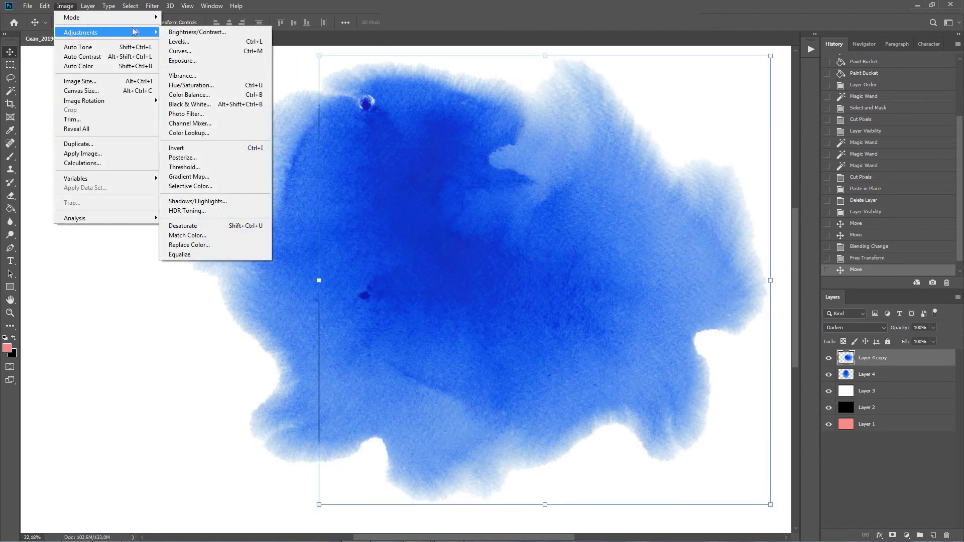
{"action": "left_click", "coordinate": [187, 85]}
{"action": "mouse_move", "coordinate": [727, 226]}
{"action": "left_mouse_down"}
{"action": "mouse_move", "coordinate": [758, 227]}
{"action": "mouse_move", "coordinate": [721, 226]}
{"action": "left_mouse_up"}
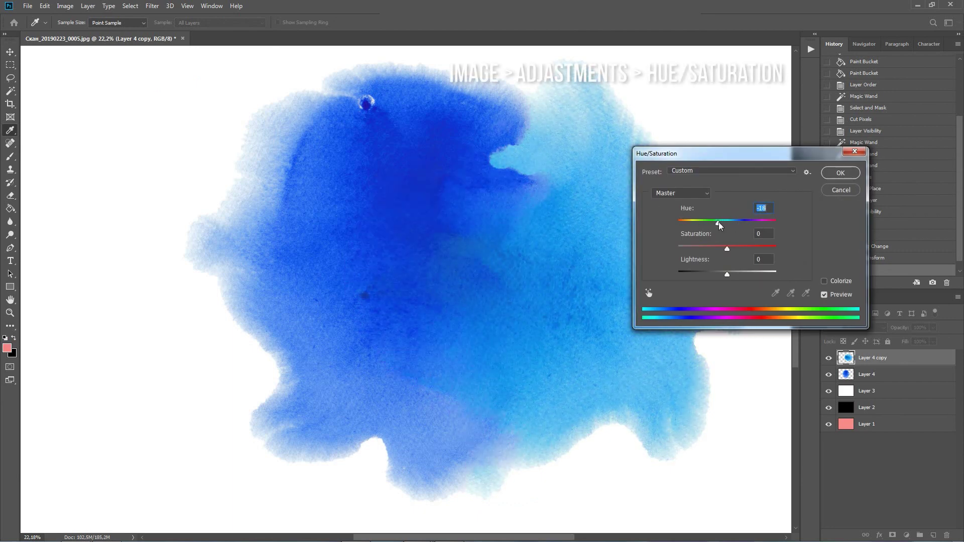
{"action": "left_click", "coordinate": [839, 173]}
{"action": "key", "text": "v"}
Duplicate the light-blue stain over the left side of the original, rotating it and scaling it down.
{"action": "left_click_drag", "start_coordinate": [714, 250], "coordinate": [352, 257]}
{"action": "key", "text": "ctrl+t"}
{"action": "left_click_drag", "start_coordinate": [422, 146], "coordinate": [221, 267]}
{"action": "key", "text": "Return"}
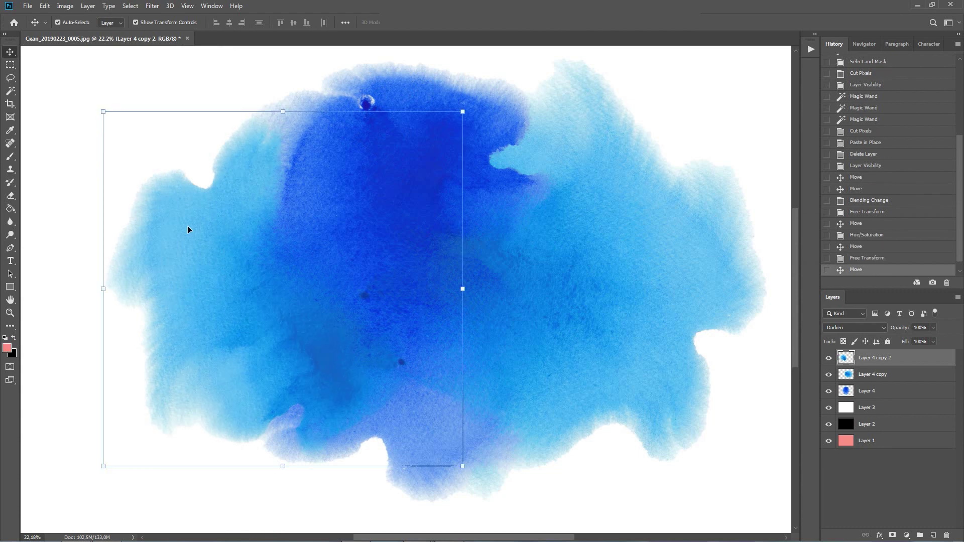
Recolour the left duplicate magenta with Hue/Saturation, setting Hue to about +102, Saturation to -23 and Lightness to +8.
{"action": "left_click", "coordinate": [65, 5]}
{"action": "mouse_move", "coordinate": [69, 32]}
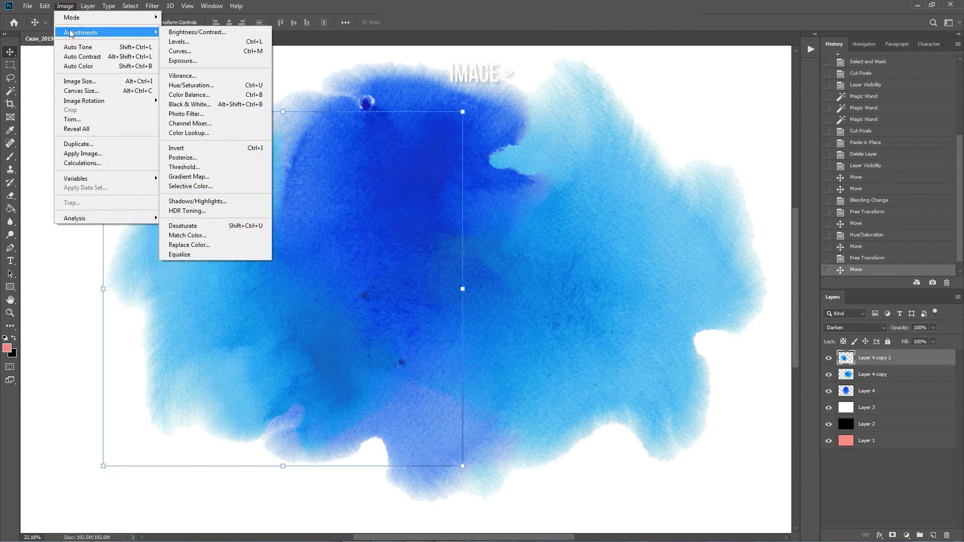
{"action": "left_click", "coordinate": [186, 85]}
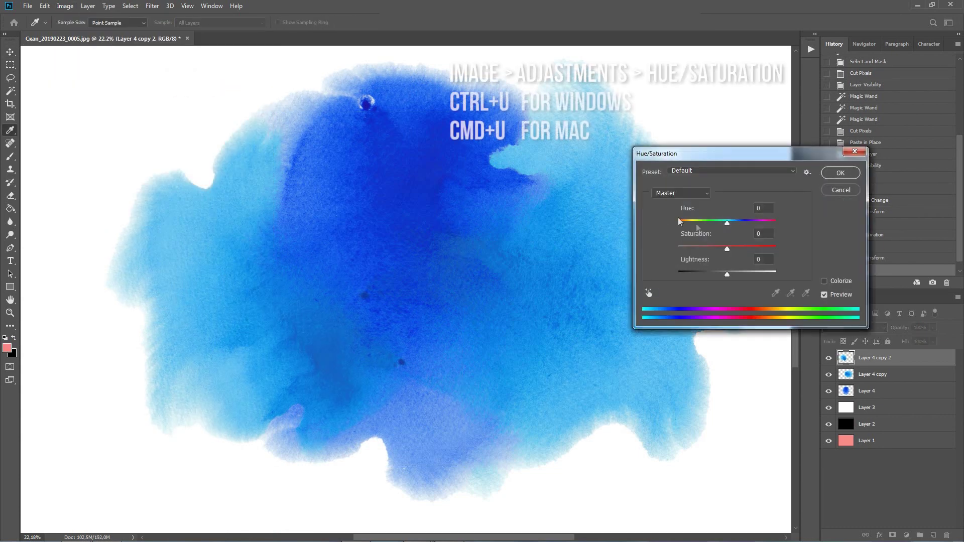
{"action": "left_click_drag", "start_coordinate": [731, 222], "coordinate": [730, 272]}
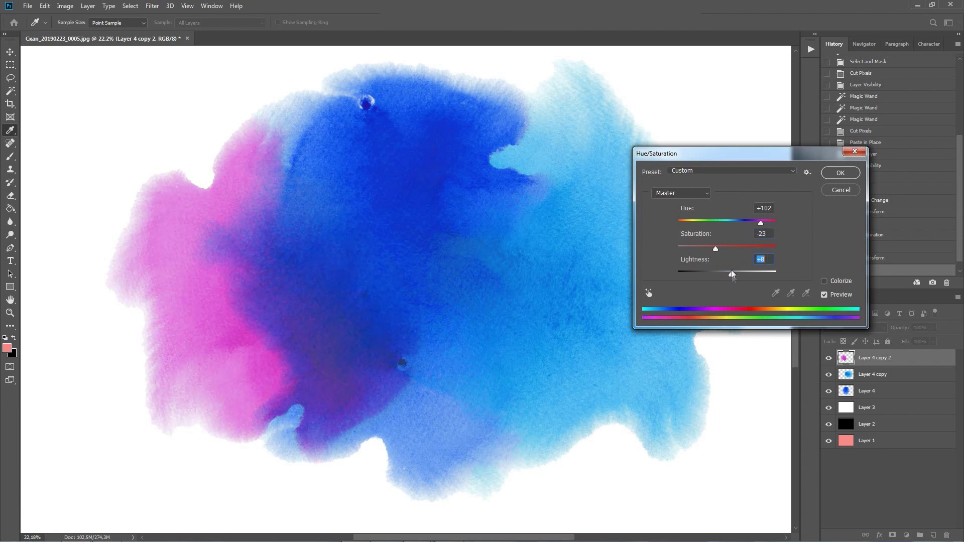
{"action": "left_click_drag", "start_coordinate": [761, 224], "coordinate": [760, 225]}
{"action": "left_click", "coordinate": [838, 173]}
{"action": "key", "text": "v"}
{"action": "left_click", "coordinate": [734, 95]}
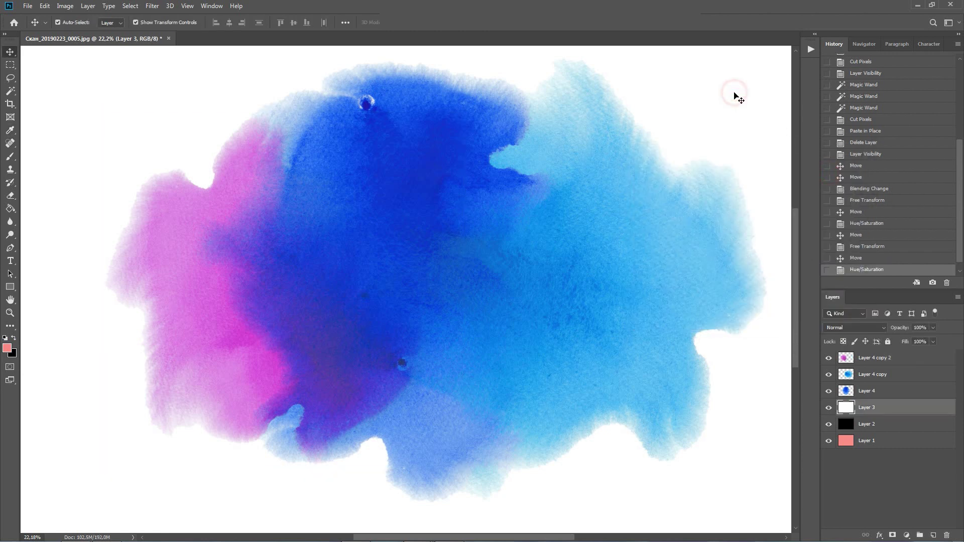